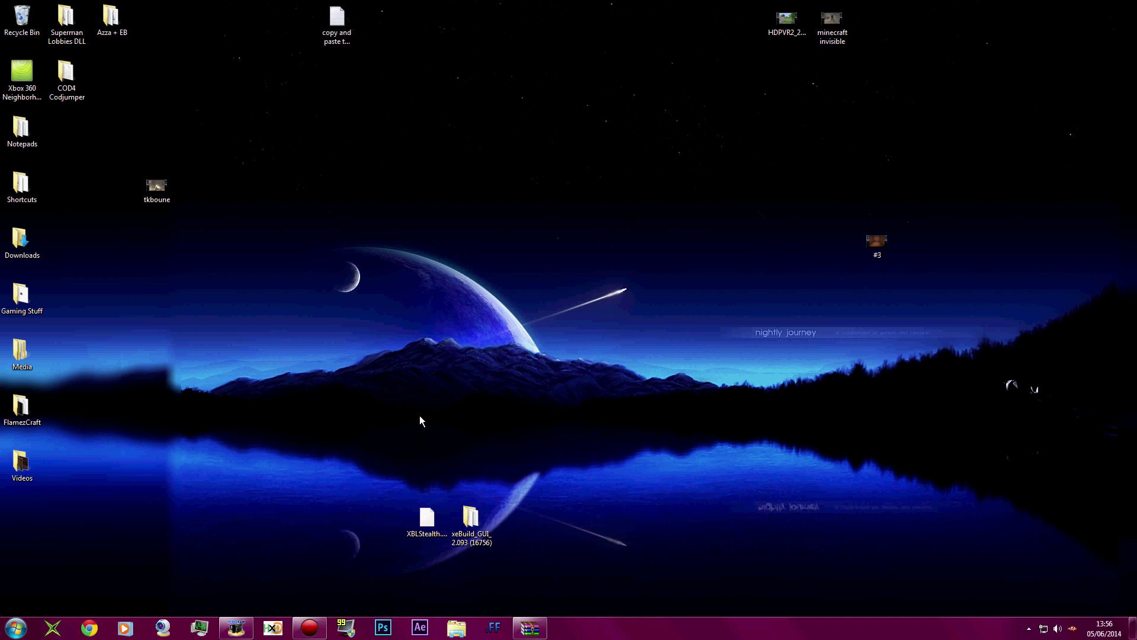
# Move the XBLStealth file and xeBuild_GUI_2.093 (16756) folder together near the desktop centre.
pyautogui.moveTo(329, 402); pyautogui.dragTo(561, 298)
pyautogui.click(418, 296)
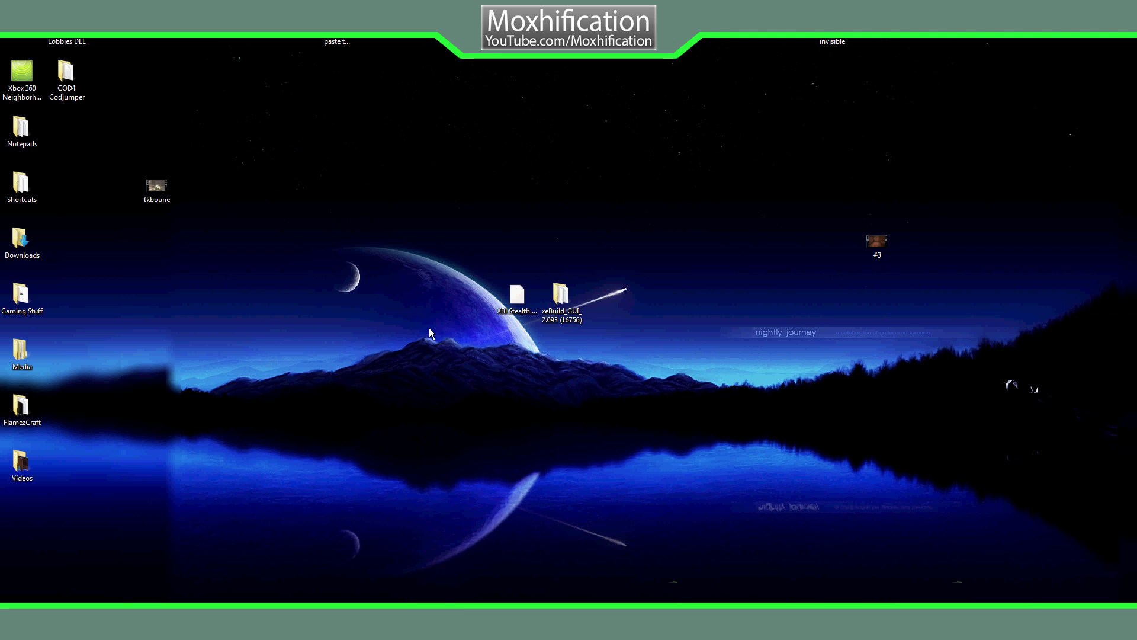
pyautogui.click(561, 301)
pyautogui.moveTo(443, 230); pyautogui.dragTo(620, 403)
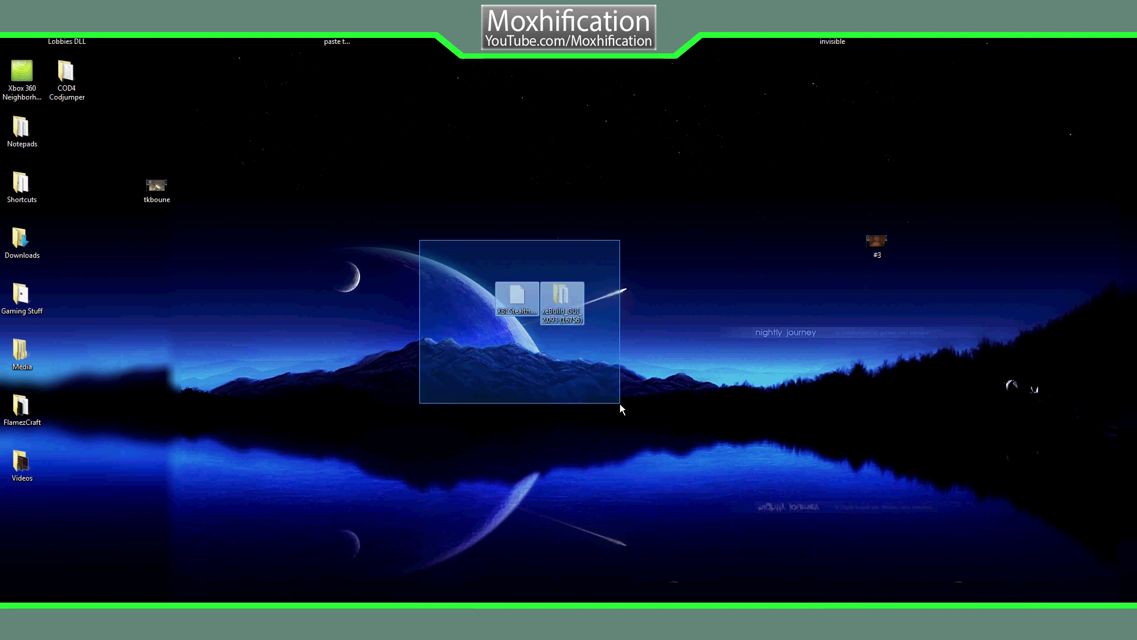
pyautogui.click(552, 472)
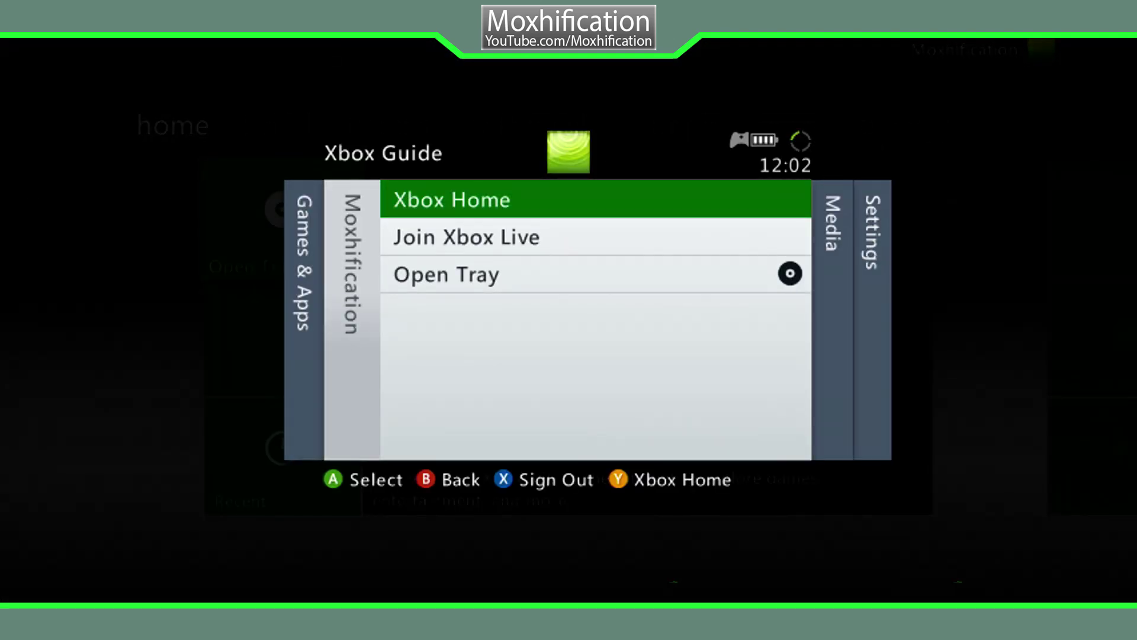
# Launch XeXMenu 1.1 from the Guide's Games & Apps > Recent > Downloads list.
pyautogui.press('Left')
pyautogui.press('Down')
pyautogui.press('Down')
pyautogui.press('Return')
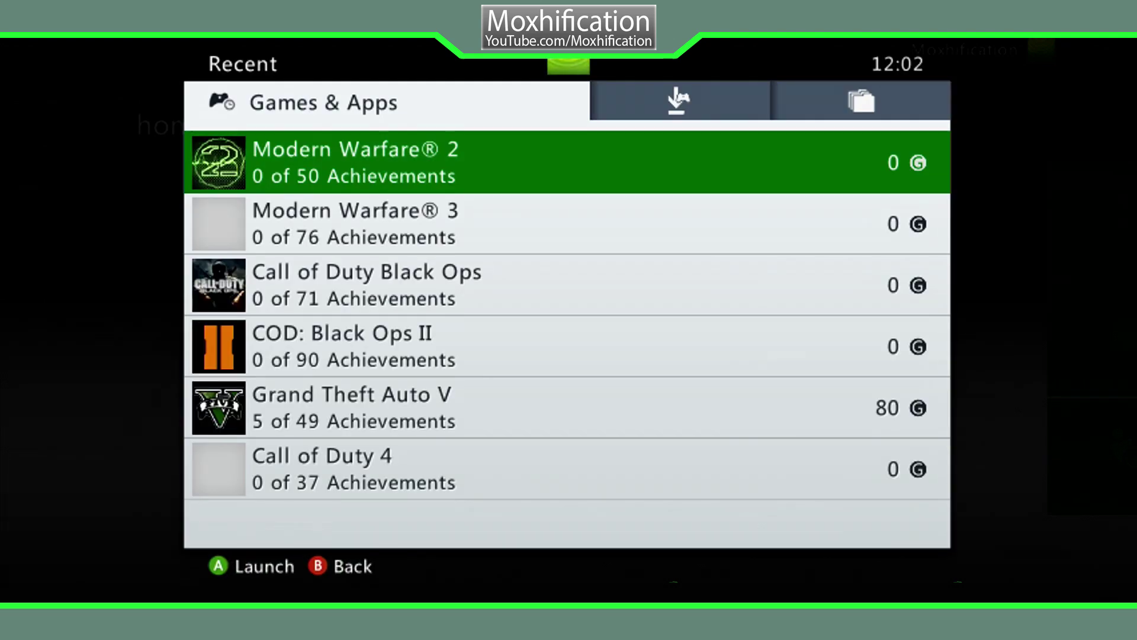
pyautogui.press('Right')
pyautogui.press('Down')
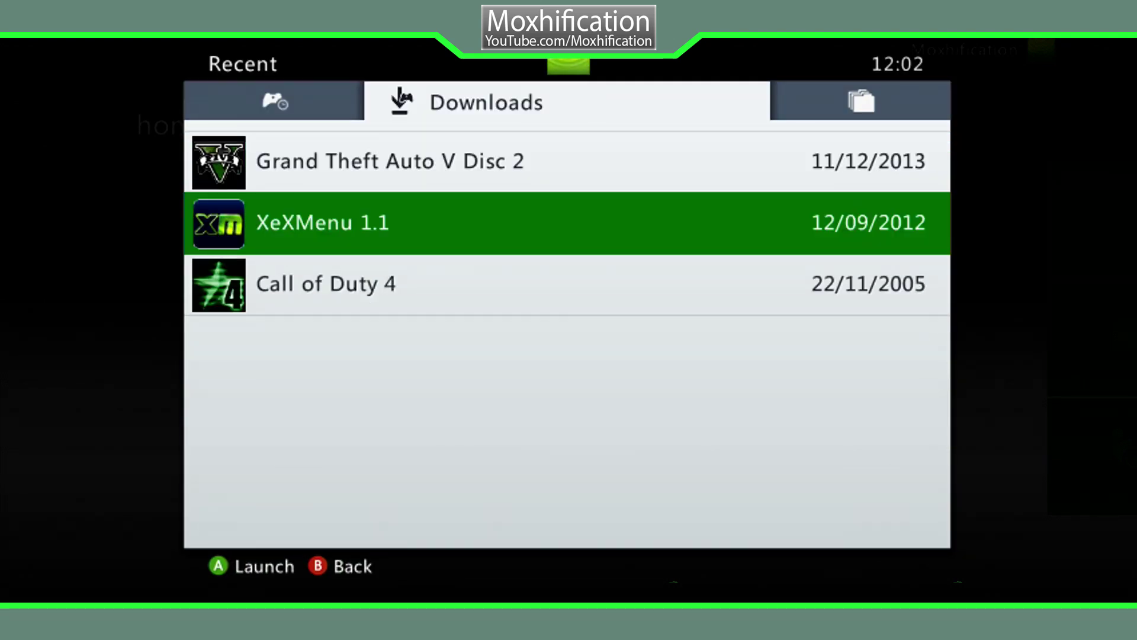
pyautogui.press('Return')
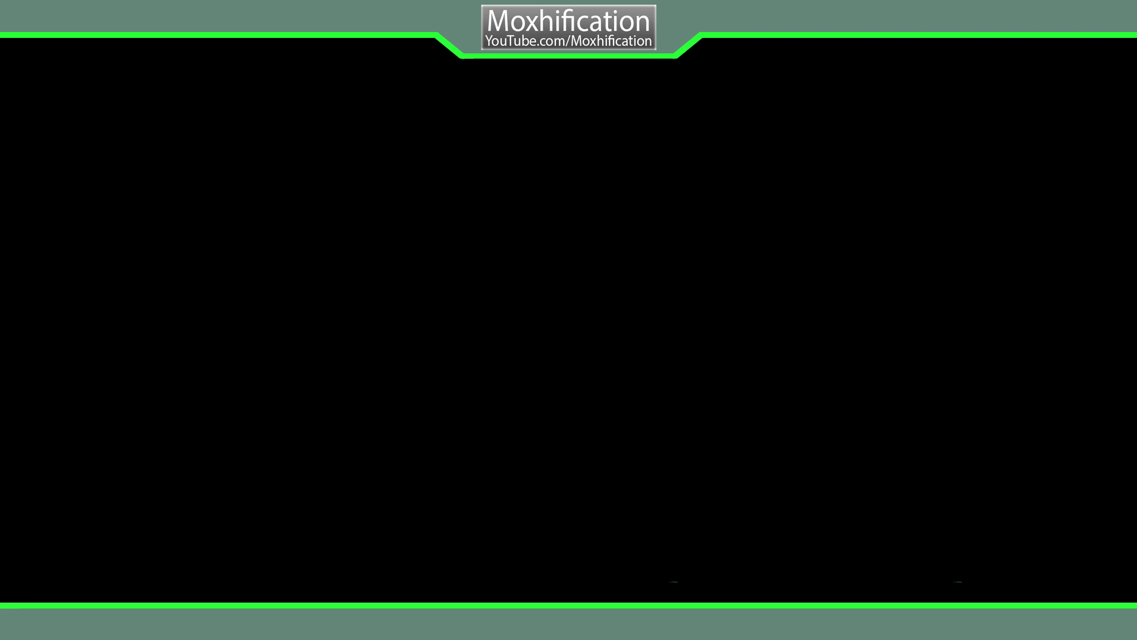
# Open the Flash360 folder on the hard drive in XeXMenu.
pyautogui.press('Right')
pyautogui.press('Down')
pyautogui.press('Down')
pyautogui.press('Down')
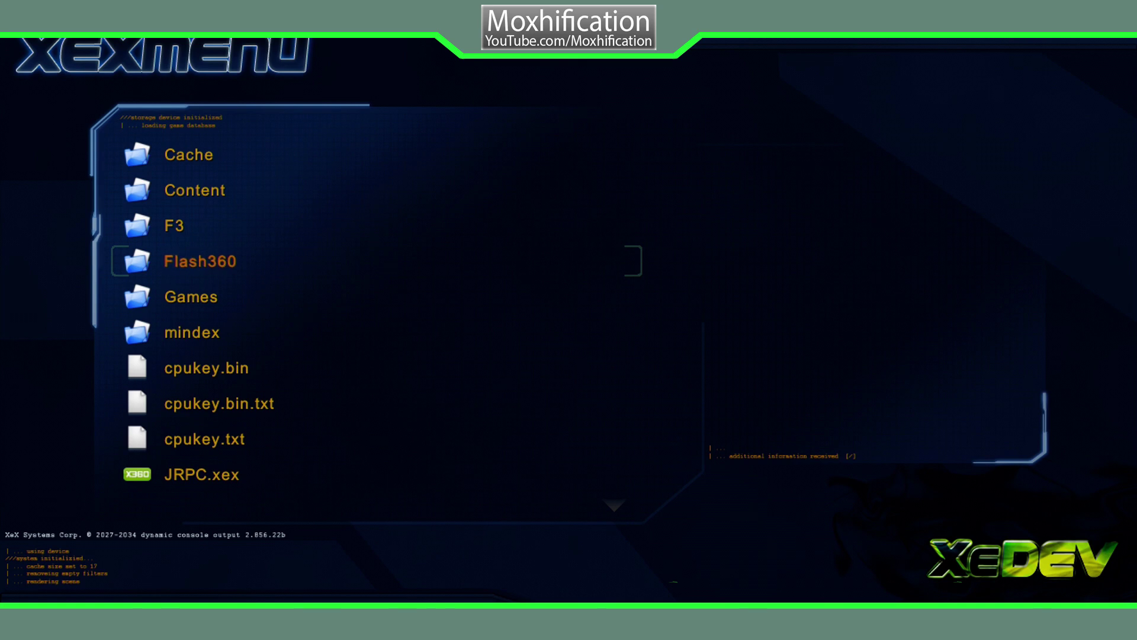
pyautogui.press('Return')
pyautogui.press('Down')
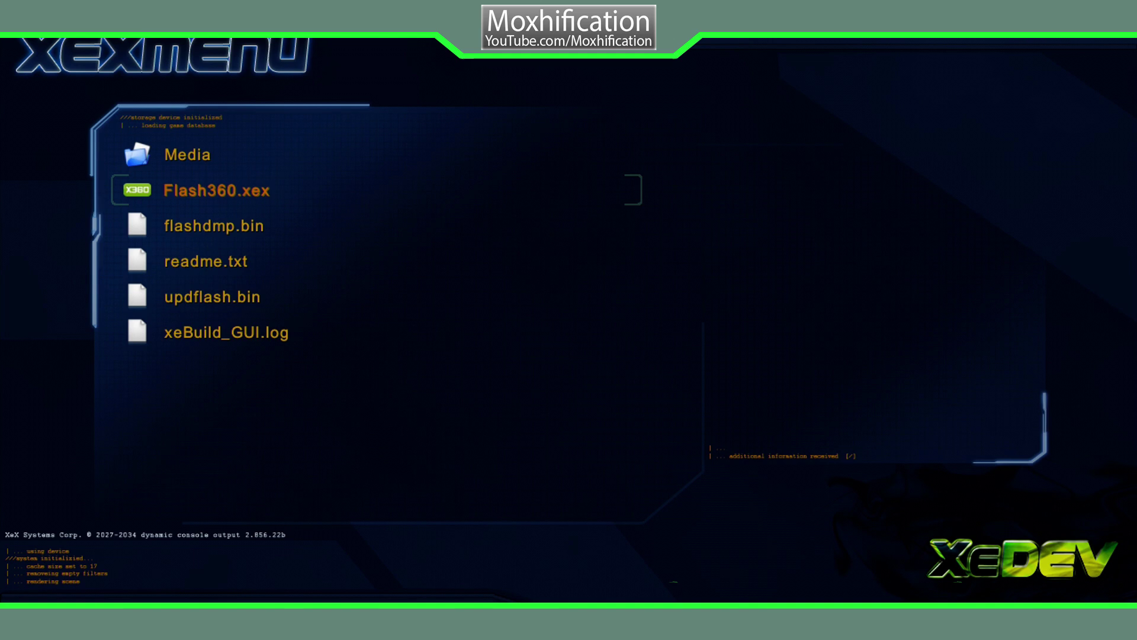
# Delete flashdmp.bin and updflash.bin from the Flash360 folder, confirming each deletion.
pyautogui.press('Down')
pyautogui.press('y')
pyautogui.press('Down')
pyautogui.press('Down')
pyautogui.press('Down')
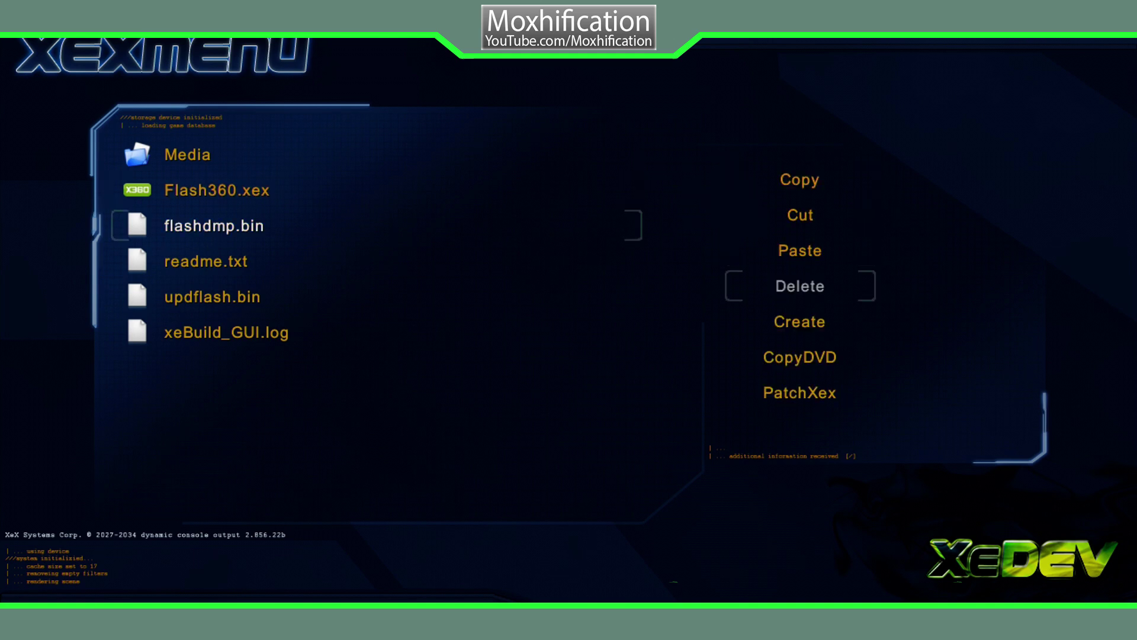
pyautogui.press('Return')
pyautogui.press('Return')
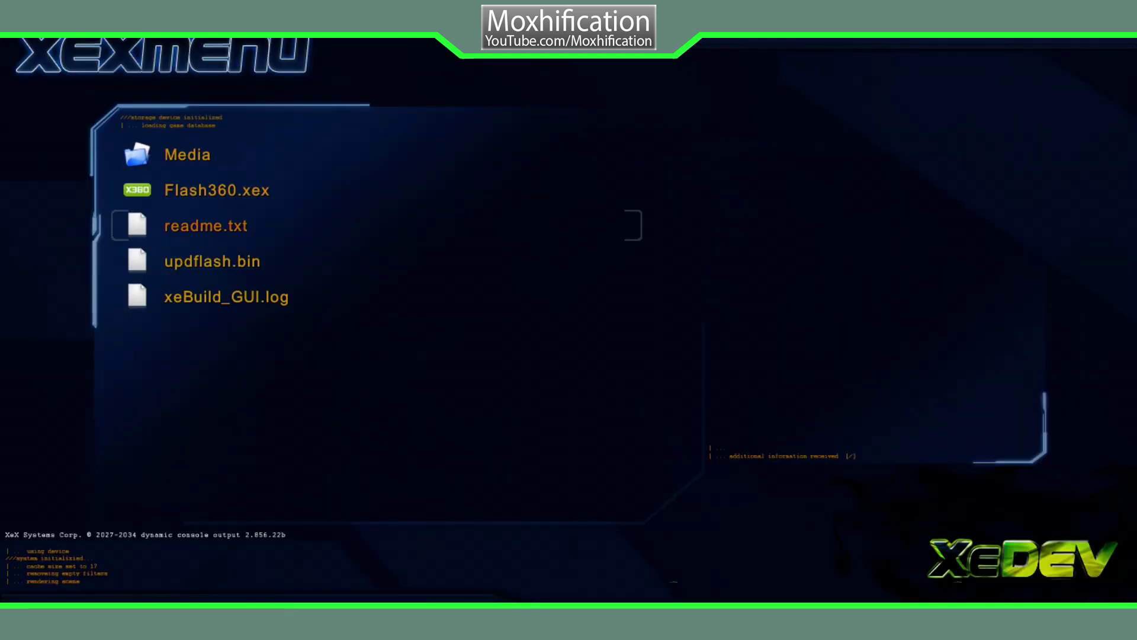
pyautogui.press('Down')
pyautogui.press('y')
pyautogui.press('Return')
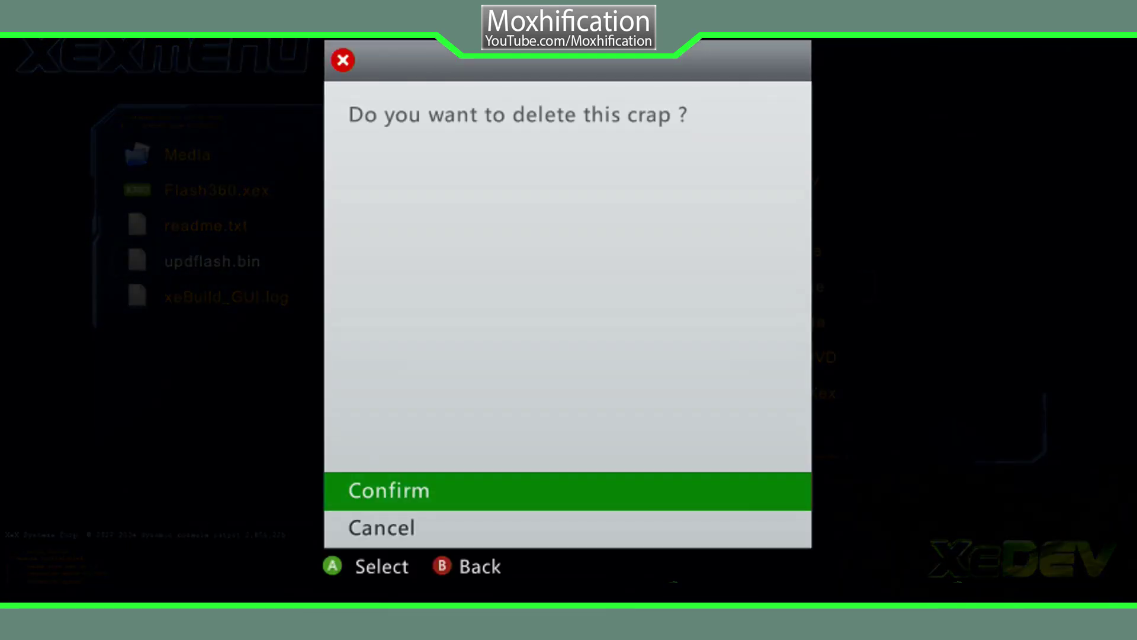
pyautogui.press('Return')
pyautogui.press('Down')
pyautogui.press('Down')
pyautogui.press('Up')
pyautogui.press('Return')
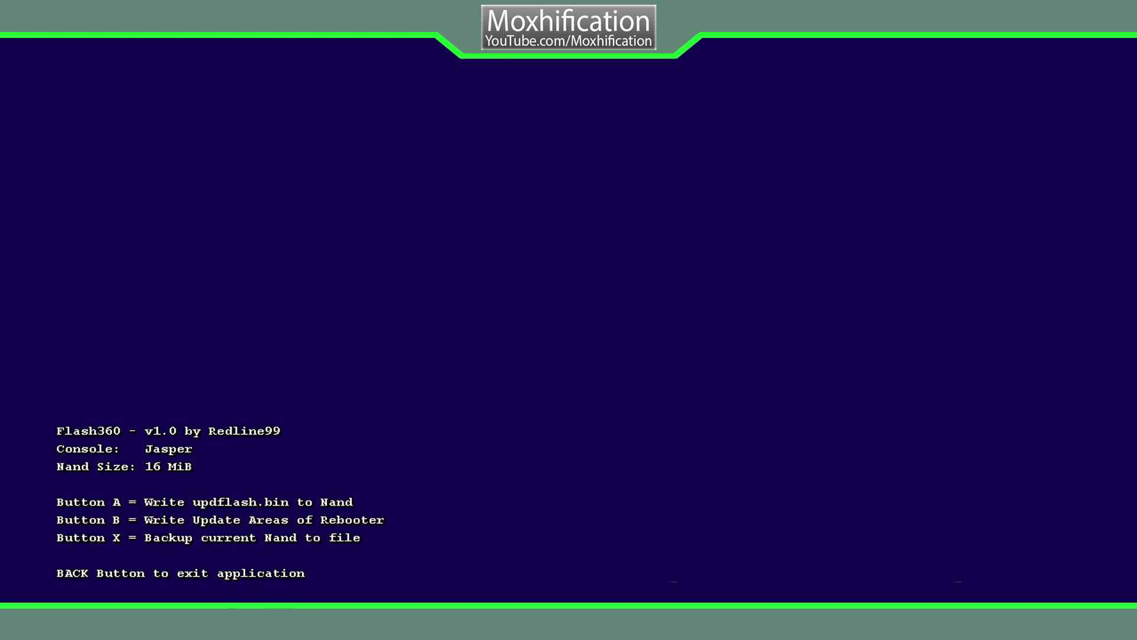
# Back up the entire 16 MiB NAND to D:\flashdmp.bin, then exit Flash360.
pyautogui.press('x')
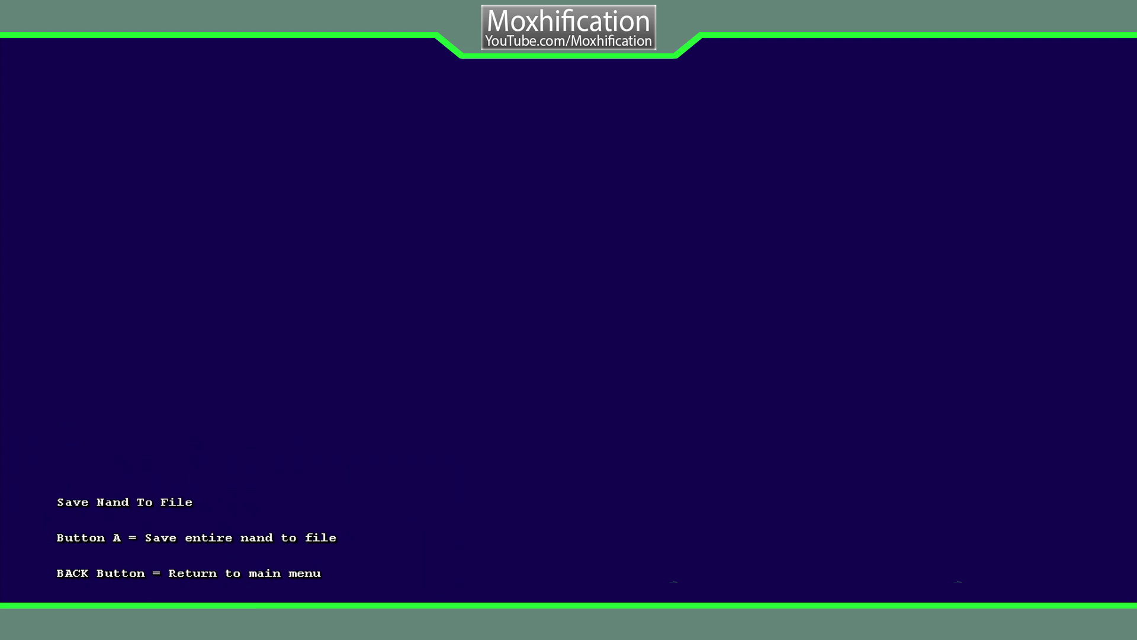
pyautogui.press('a')
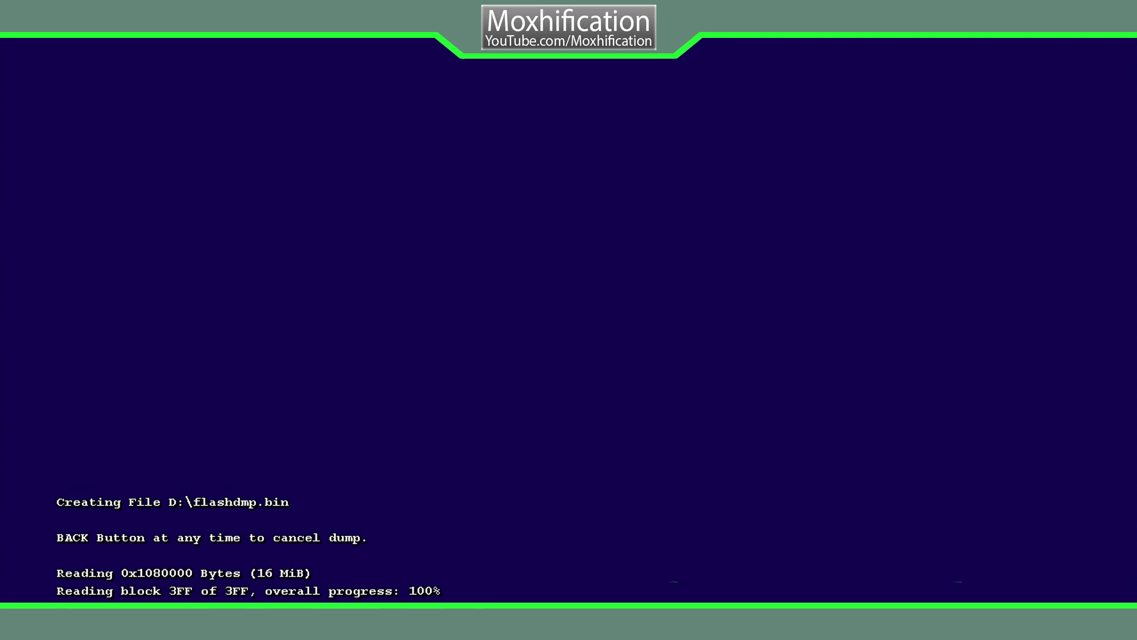
pyautogui.press('Return')
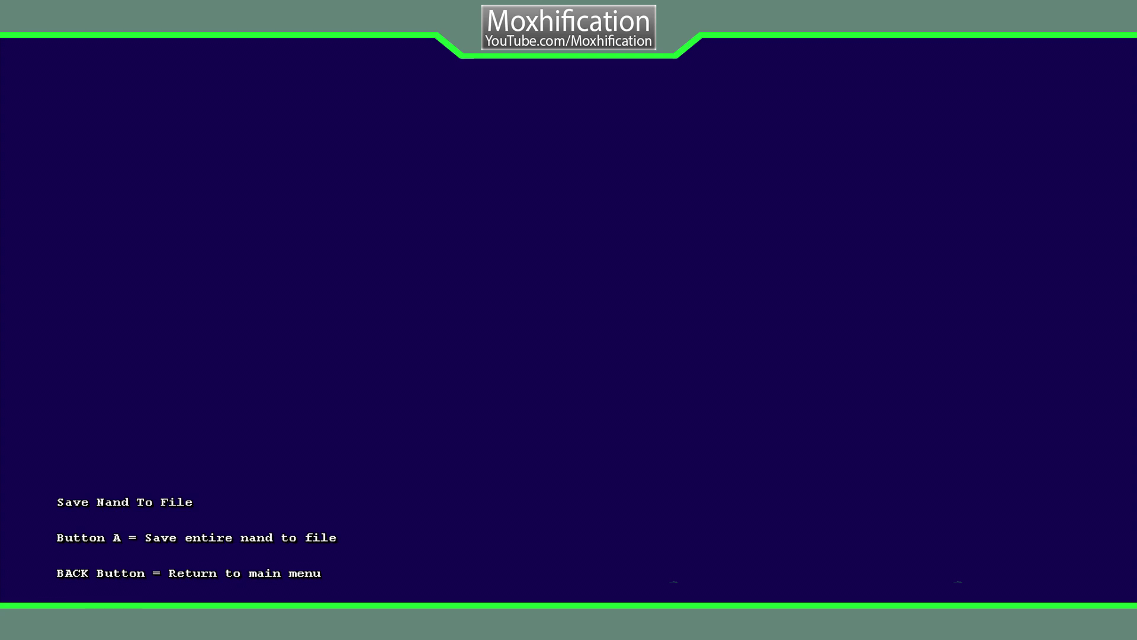
pyautogui.press('Escape')
pyautogui.press('Escape')
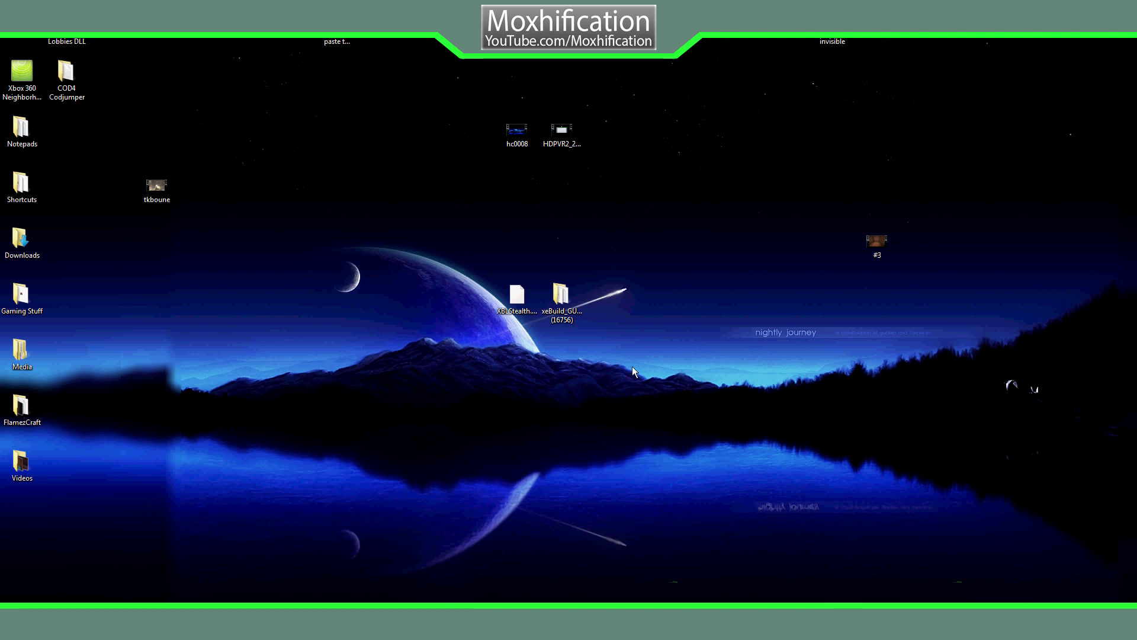
# Browse Xbox 360 Neighborhood to the jtag console's HDD: Flash360 folder.
pyautogui.moveTo(460, 244); pyautogui.dragTo(634, 368)
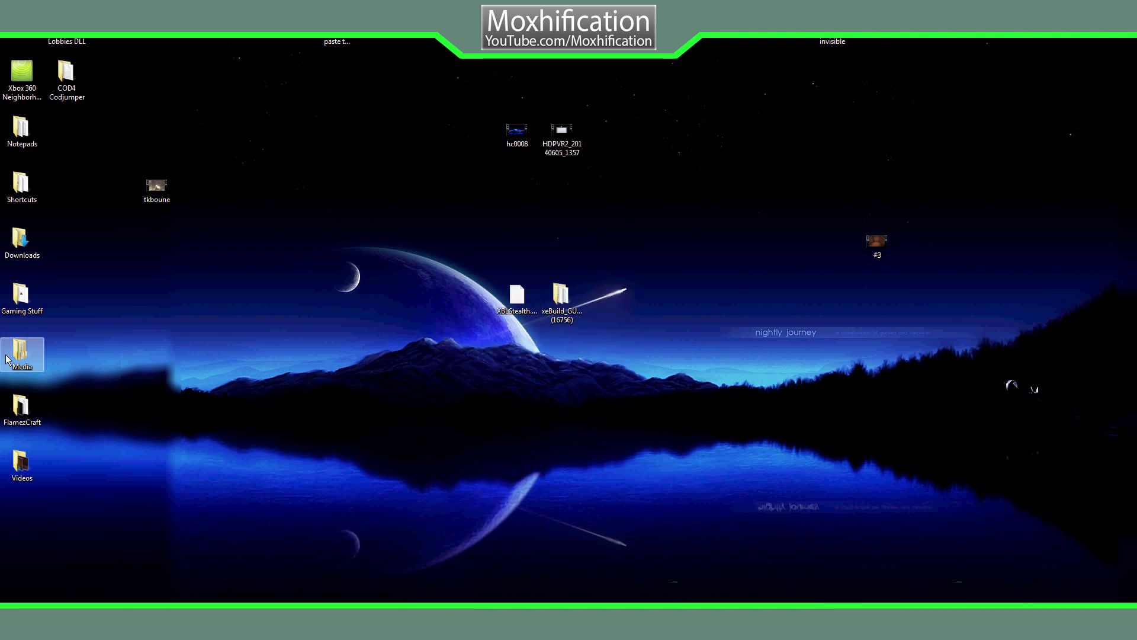
pyautogui.doubleClick(21, 74)
pyautogui.click(635, 304)
pyautogui.doubleClick(635, 305)
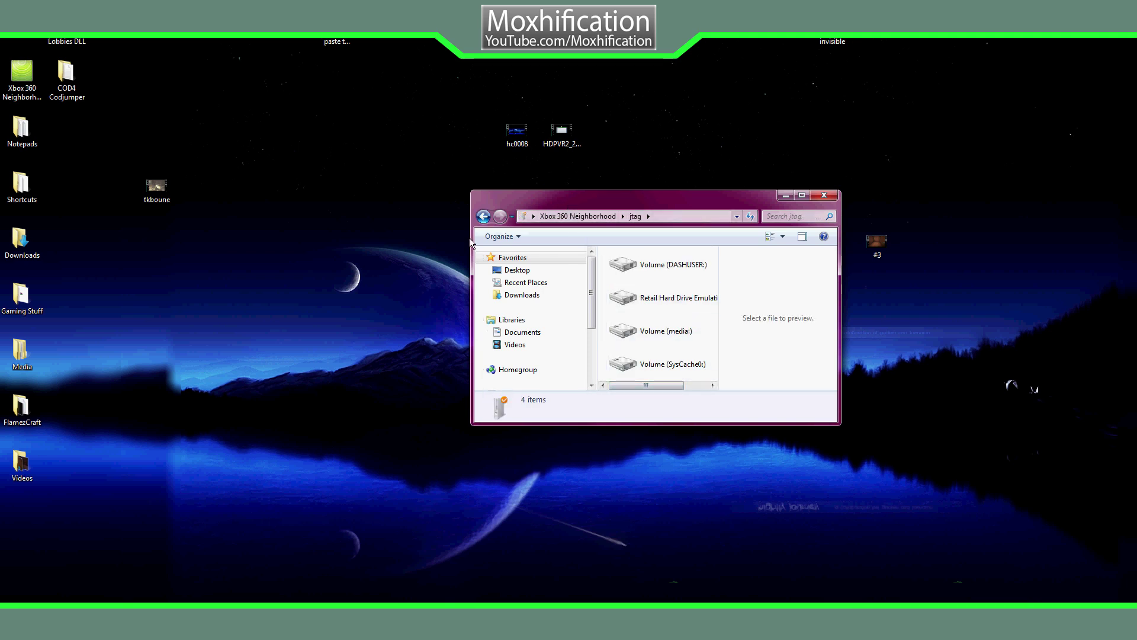
pyautogui.moveTo(473, 234); pyautogui.dragTo(322, 220)
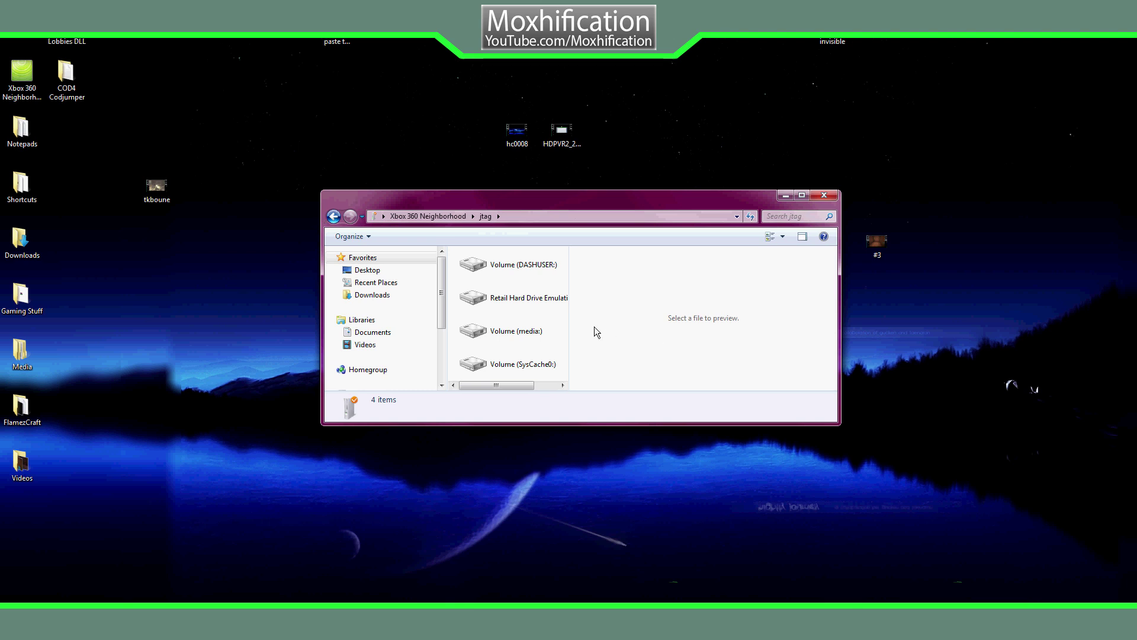
pyautogui.moveTo(574, 333); pyautogui.dragTo(756, 329)
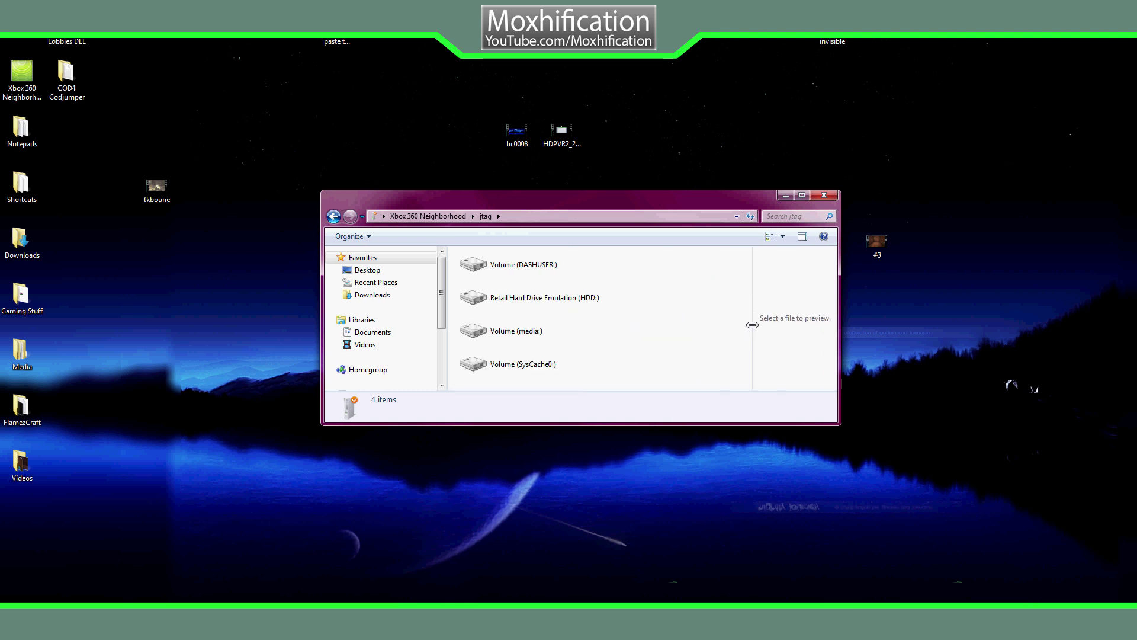
pyautogui.doubleClick(680, 272)
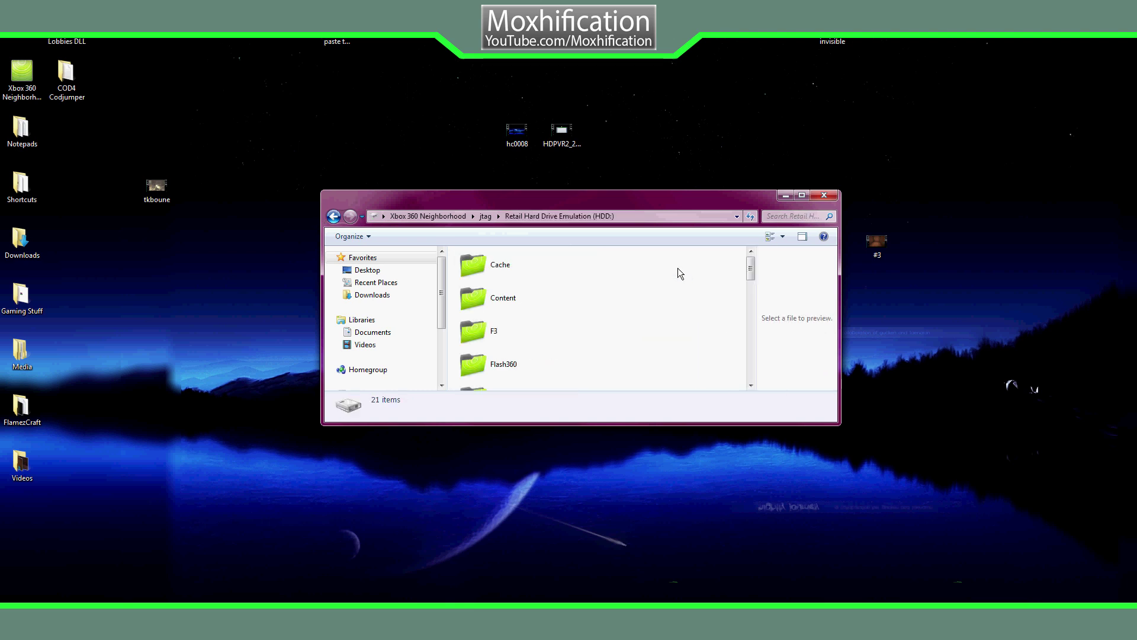
pyautogui.doubleClick(516, 363)
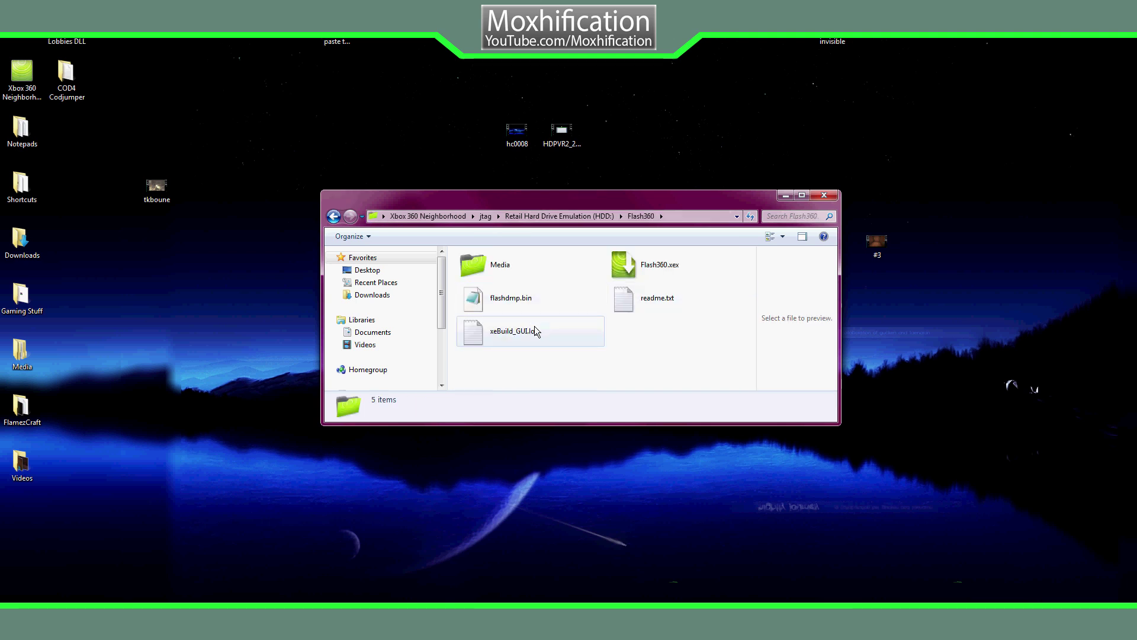
# Copy flashdmp.bin onto the desktop and place it beside XBLStealth.
pyautogui.click(513, 299)
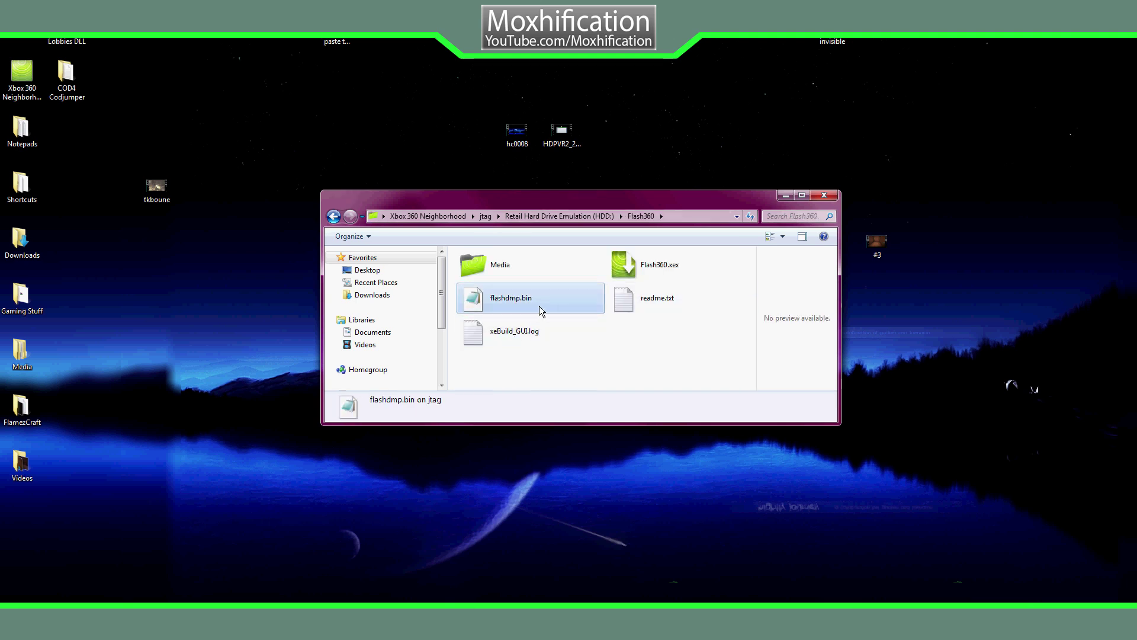
pyautogui.moveTo(520, 300); pyautogui.dragTo(371, 101)
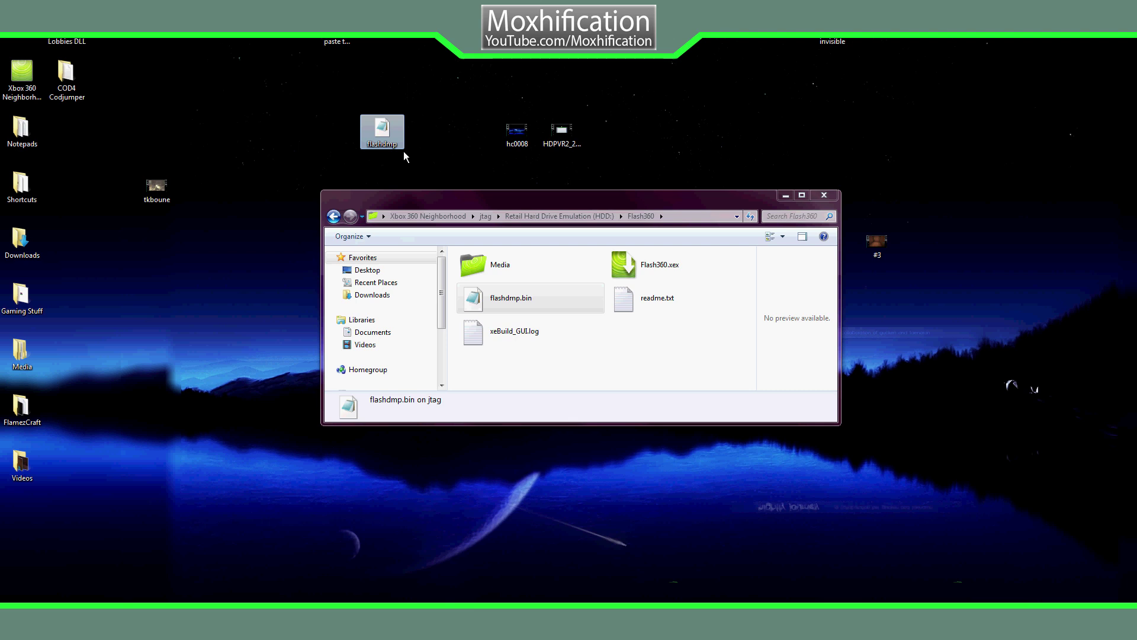
pyautogui.click(589, 360)
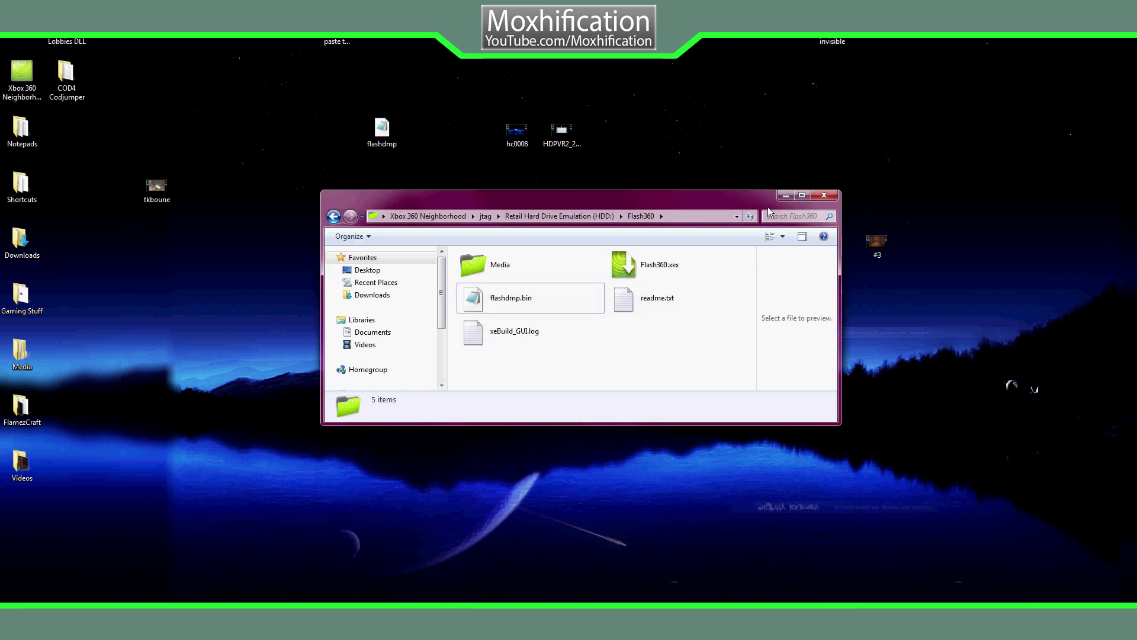
pyautogui.click(786, 196)
pyautogui.moveTo(381, 130); pyautogui.dragTo(472, 298)
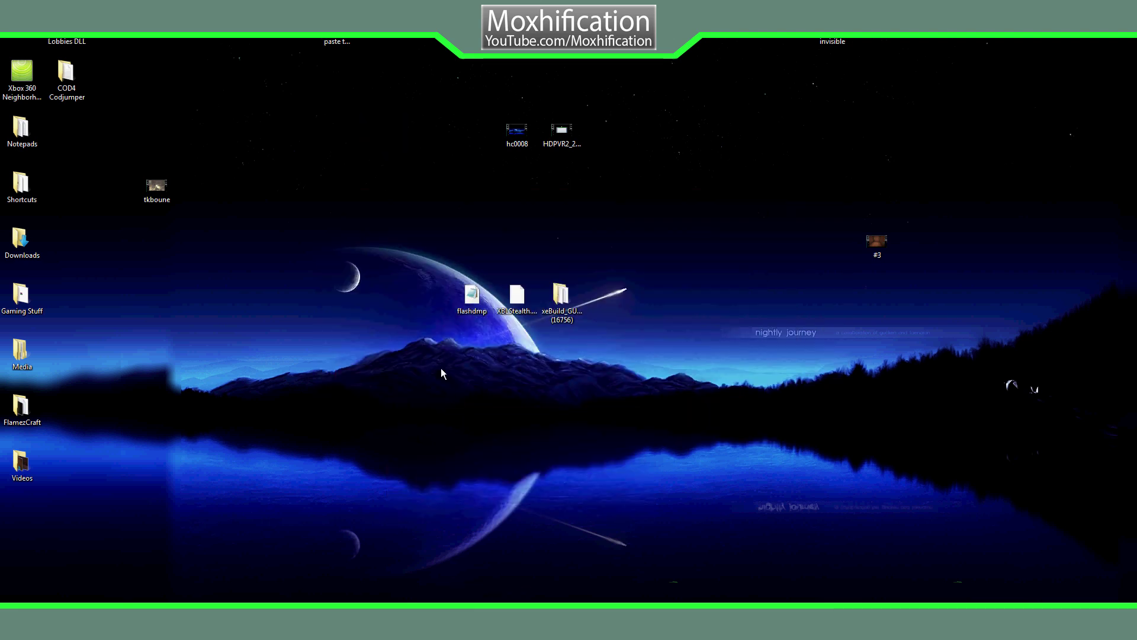
pyautogui.moveTo(413, 247); pyautogui.dragTo(678, 365)
pyautogui.click(678, 366)
# Launch xeBuild GUI 2.0 from the xeBuild_GUI_2.093 (16756) folder and close the folder window.
pyautogui.click(472, 297)
pyautogui.keyDown('ctrl'); pyautogui.click(560, 302); pyautogui.keyUp('ctrl')
pyautogui.doubleClick(560, 305)
pyautogui.moveTo(453, 212); pyautogui.dragTo(593, 345)
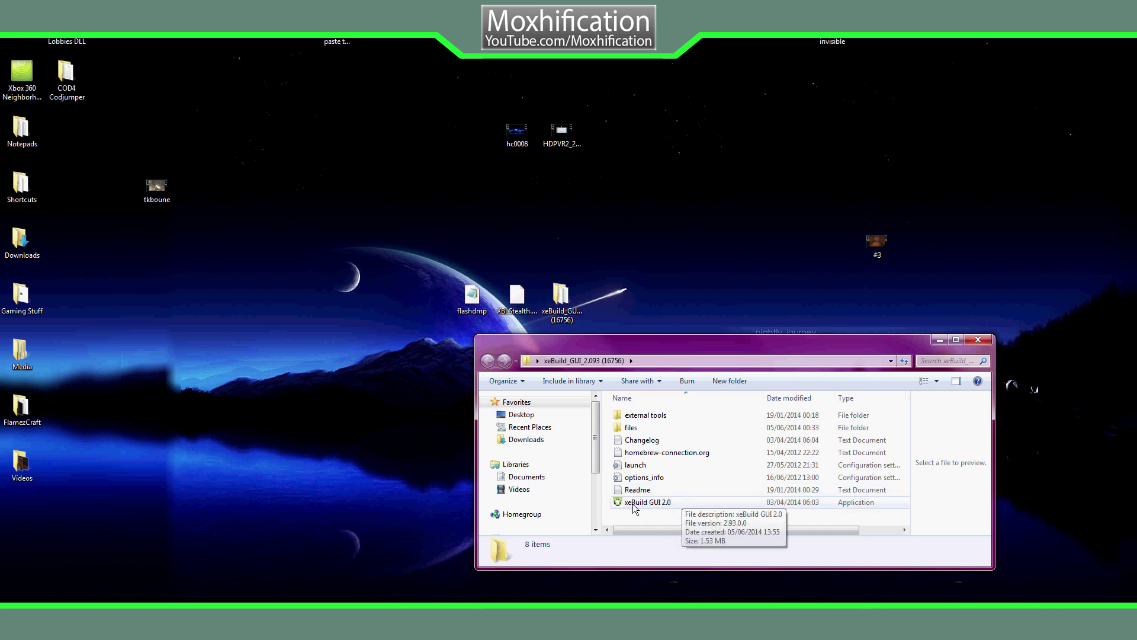
pyautogui.doubleClick(668, 503)
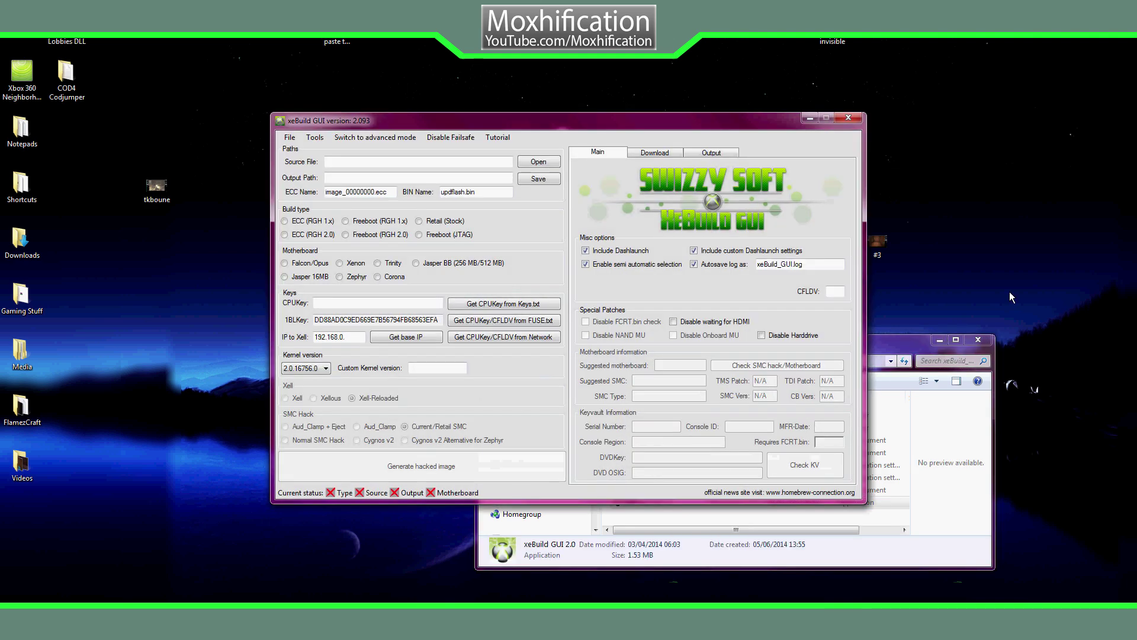
pyautogui.click(977, 340)
pyautogui.moveTo(497, 119); pyautogui.dragTo(726, 184)
pyautogui.click(613, 226)
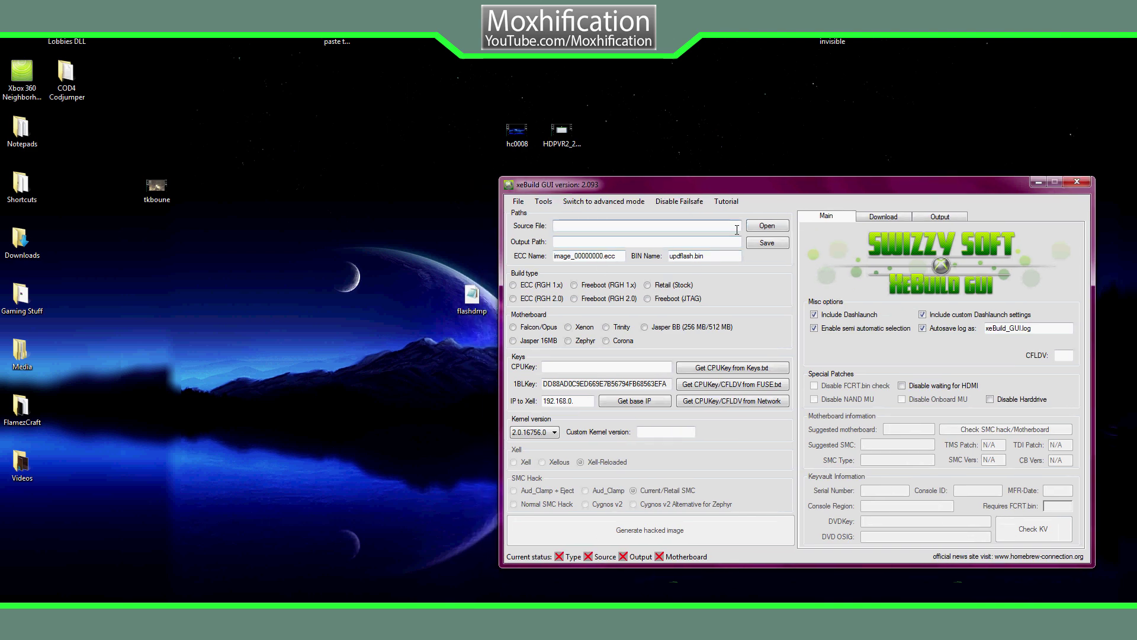
# Load the desktop flashdmp.bin as the source file, detected as Jasper 16MB Freeboot JTAG.
pyautogui.click(768, 227)
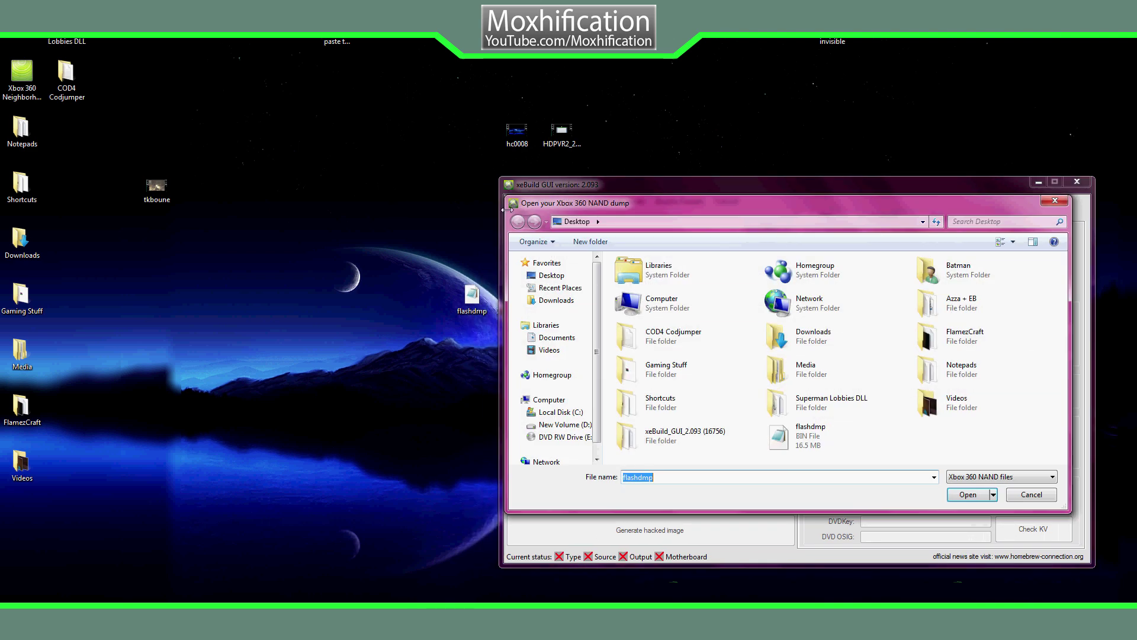
pyautogui.click(837, 437)
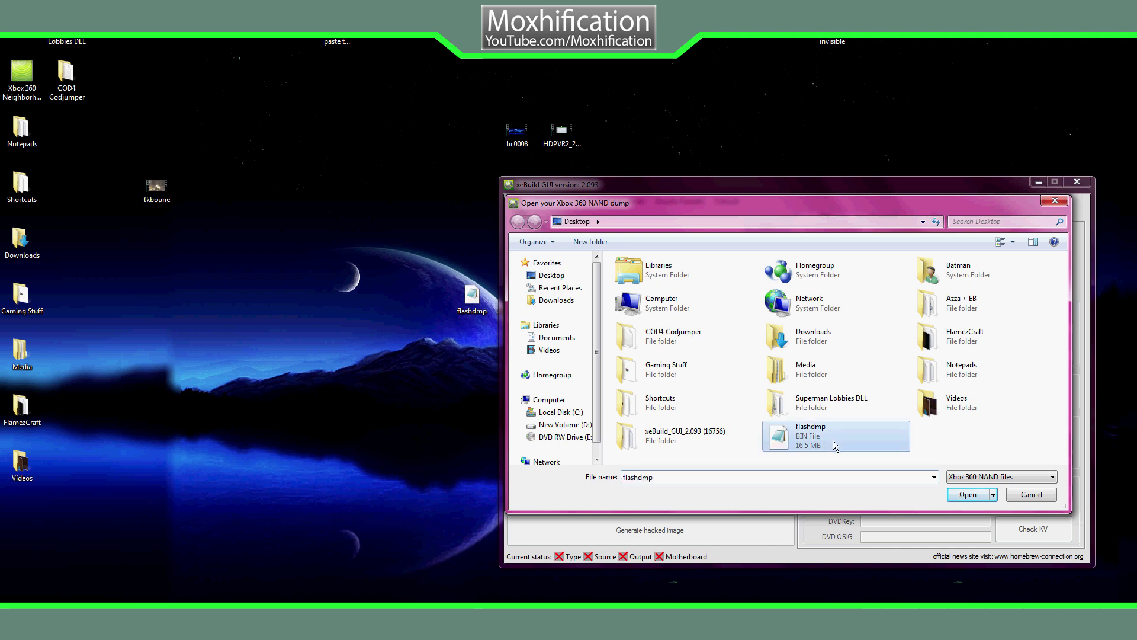
pyautogui.click(964, 495)
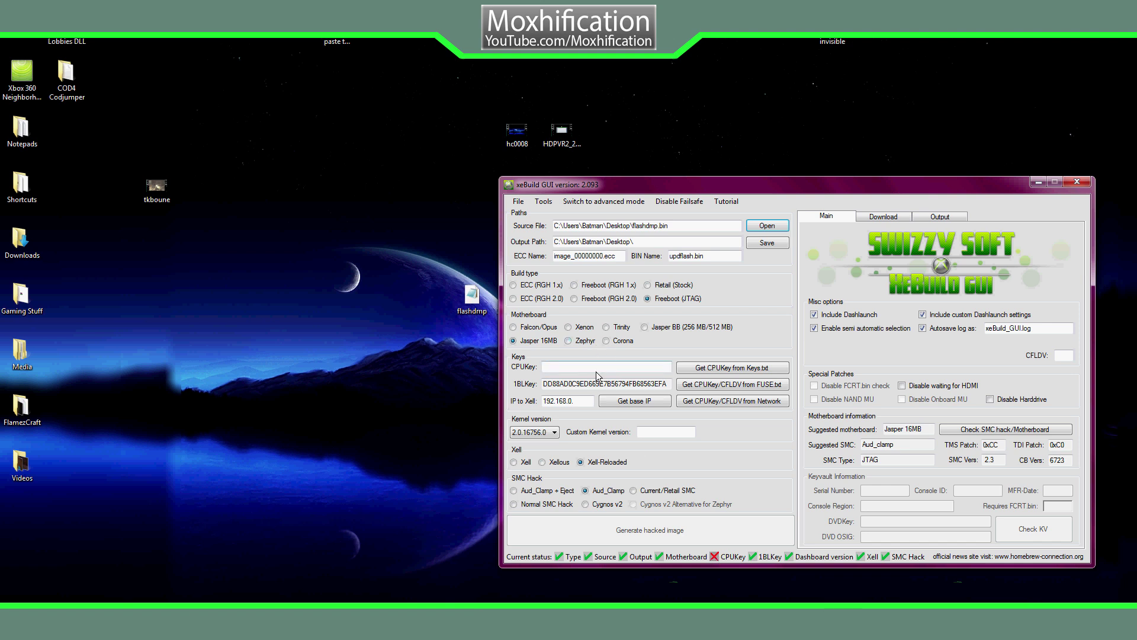
# Copy the CPU key from the Jasper key text file and paste it into the CPUKey field.
pyautogui.click(575, 365)
pyautogui.press('super')
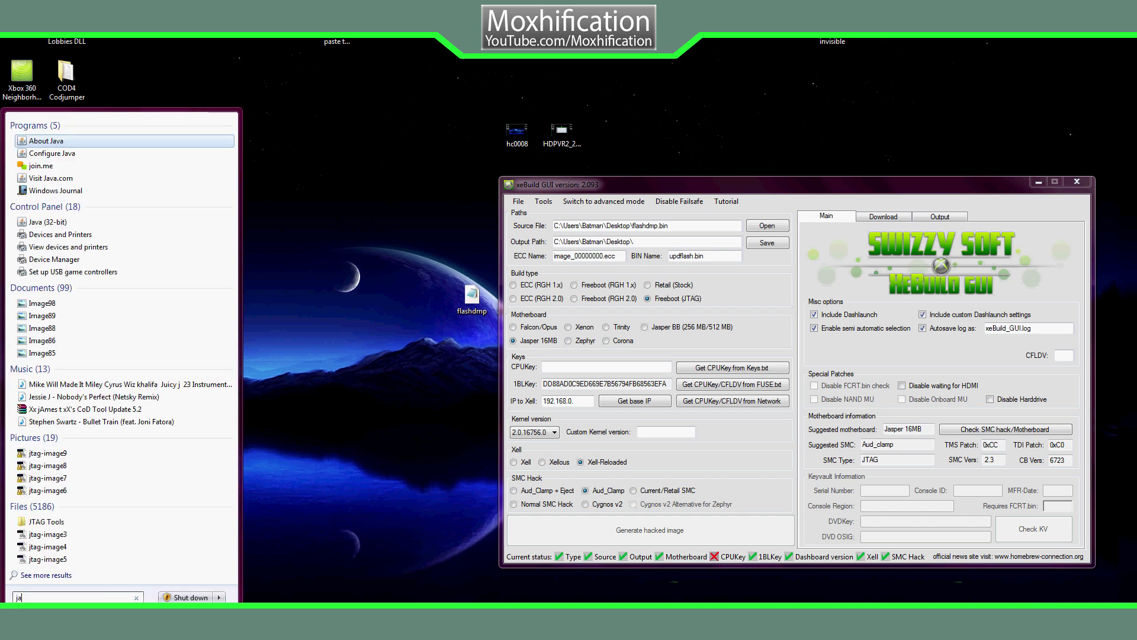
pyautogui.write('asper')
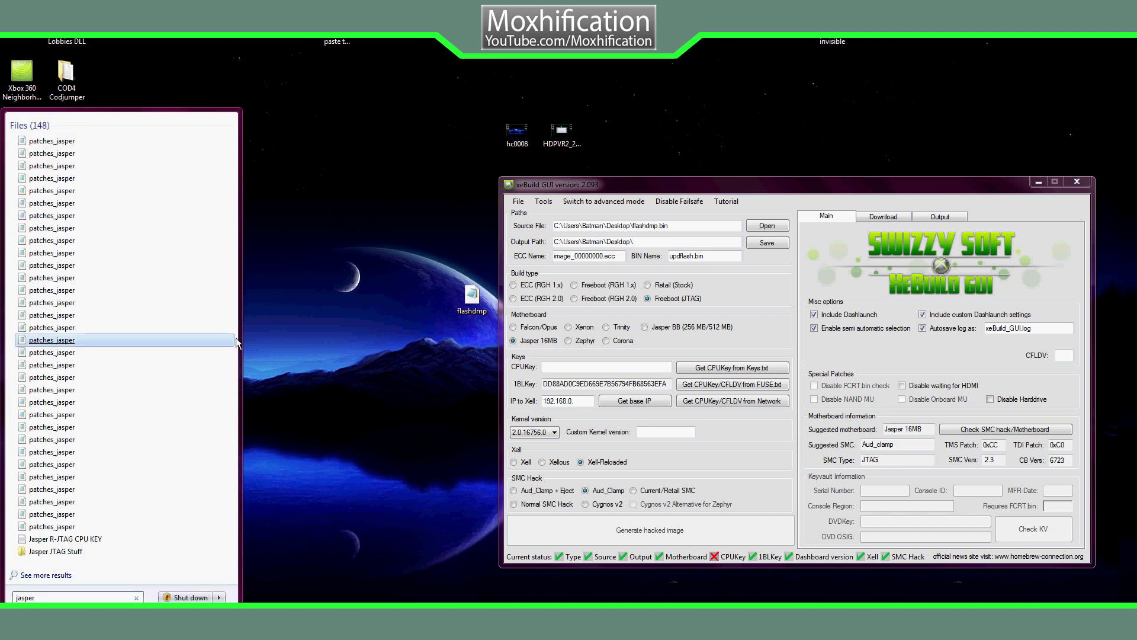
pyautogui.click(80, 544)
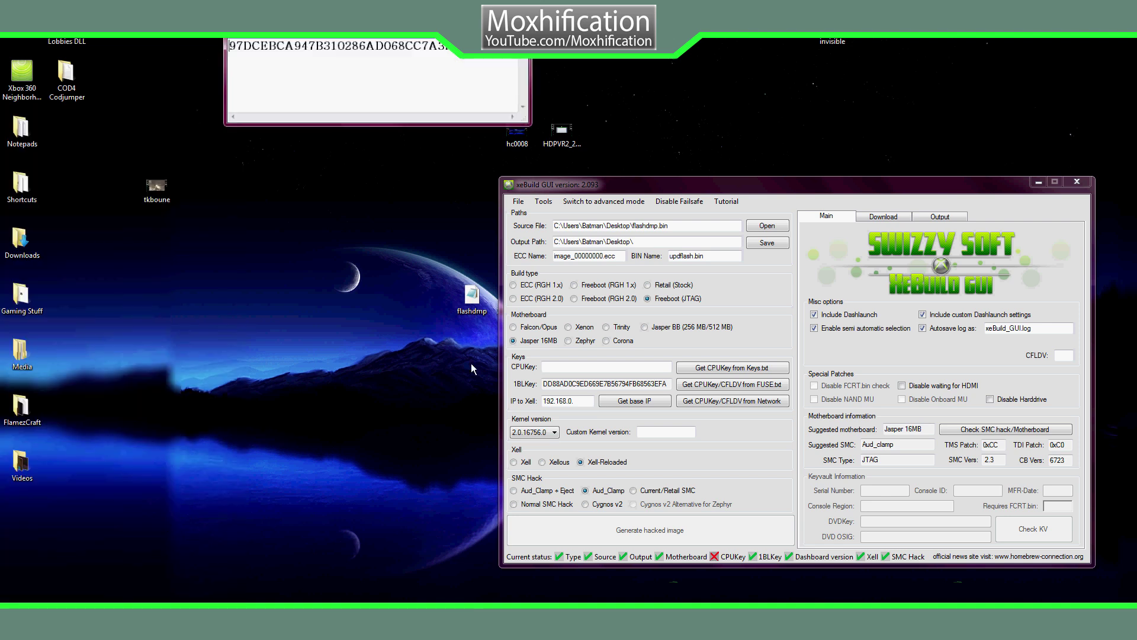
pyautogui.hotkey('ctrl', 'a')
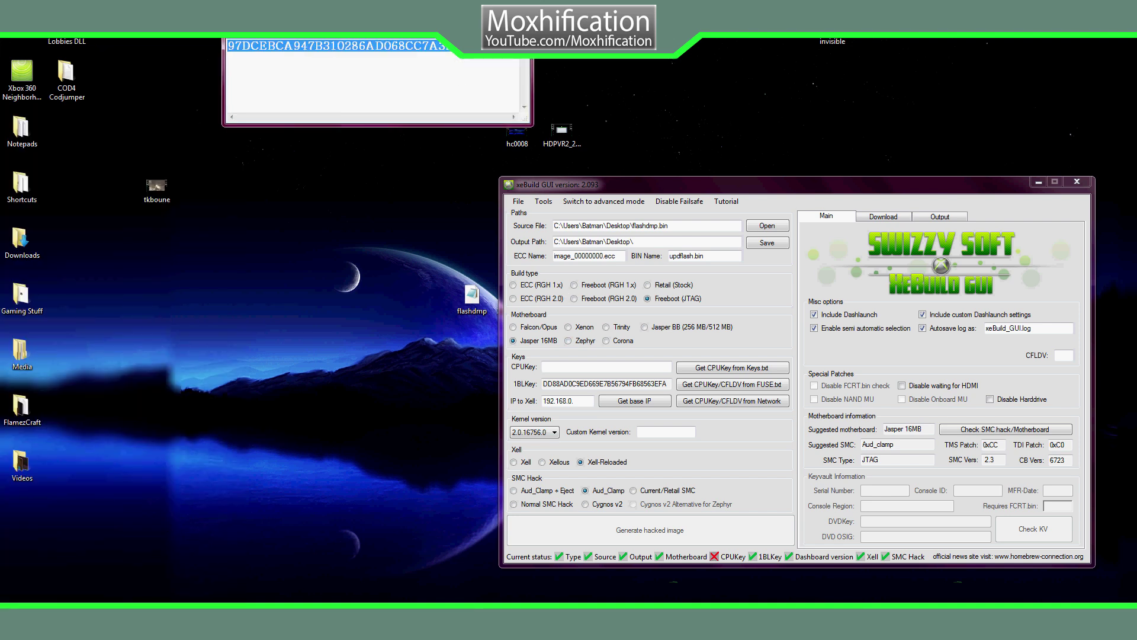
pyautogui.hotkey('ctrl', 'c')
pyautogui.hotkey('alt', 'F4')
pyautogui.click(595, 366)
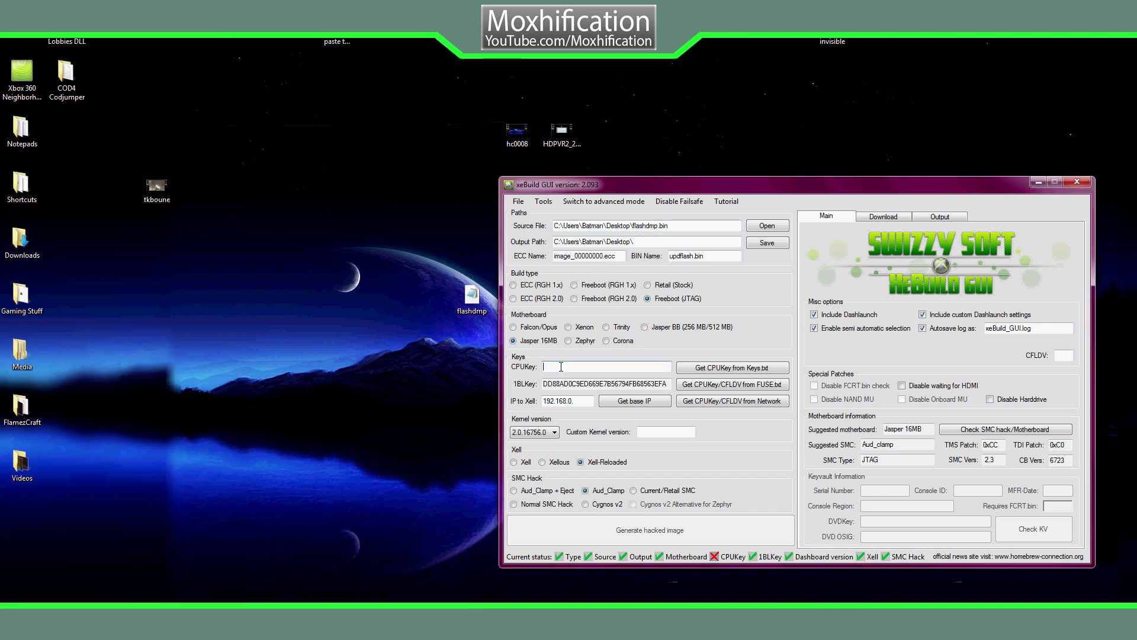
pyautogui.hotkey('ctrl', 'v')
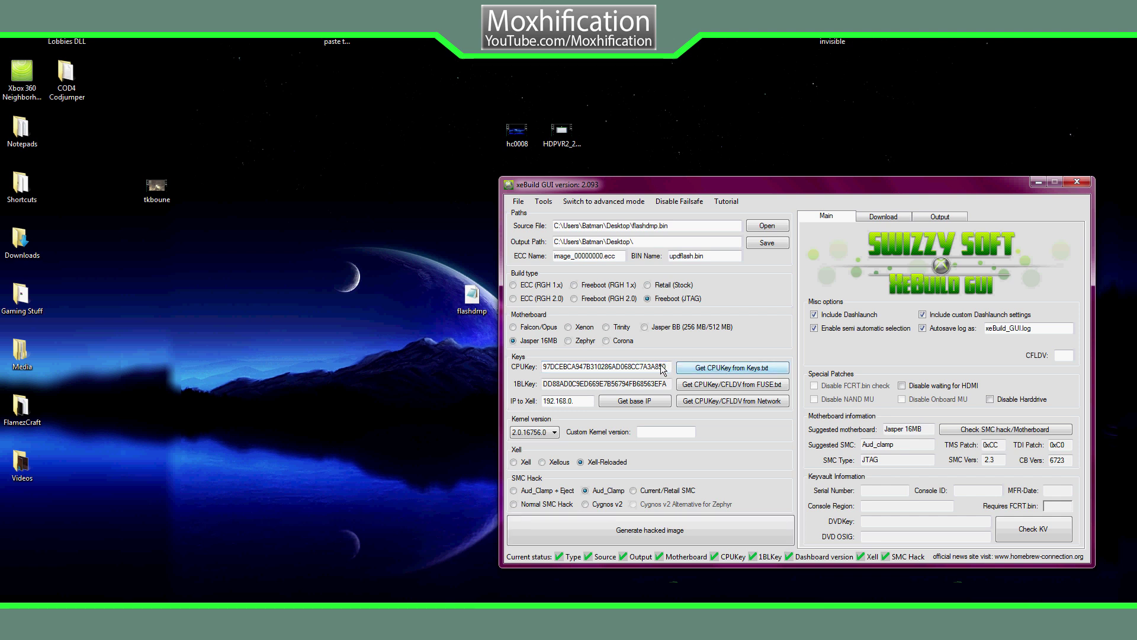
pyautogui.click(619, 367)
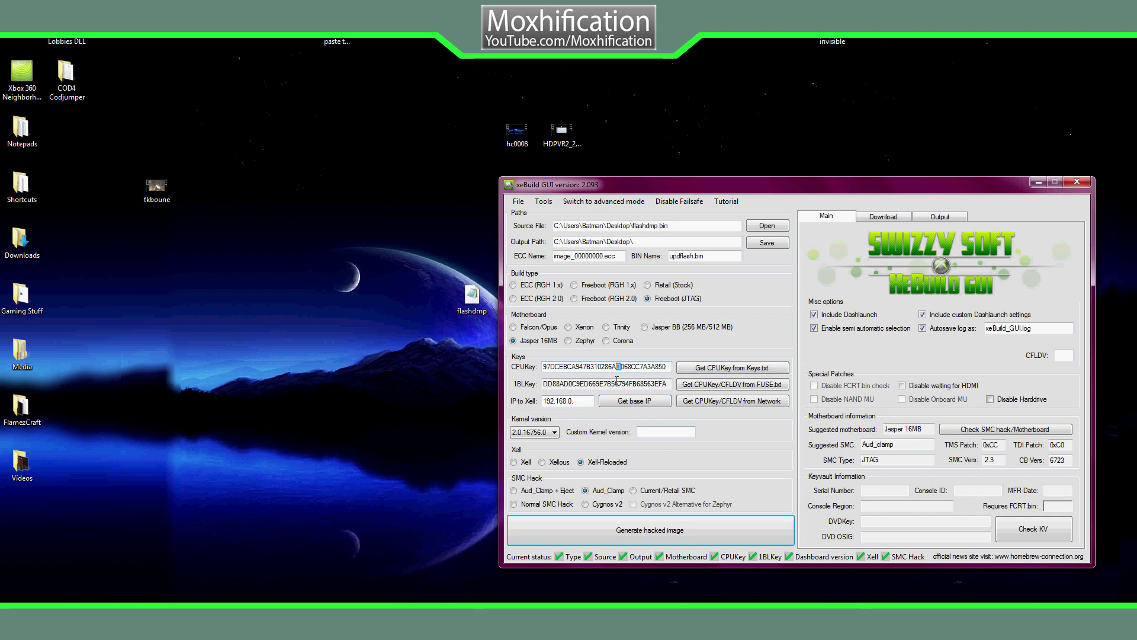
# Generate the hacked updflash image, keep the log, and close xeBuild GUI.
pyautogui.click(655, 539)
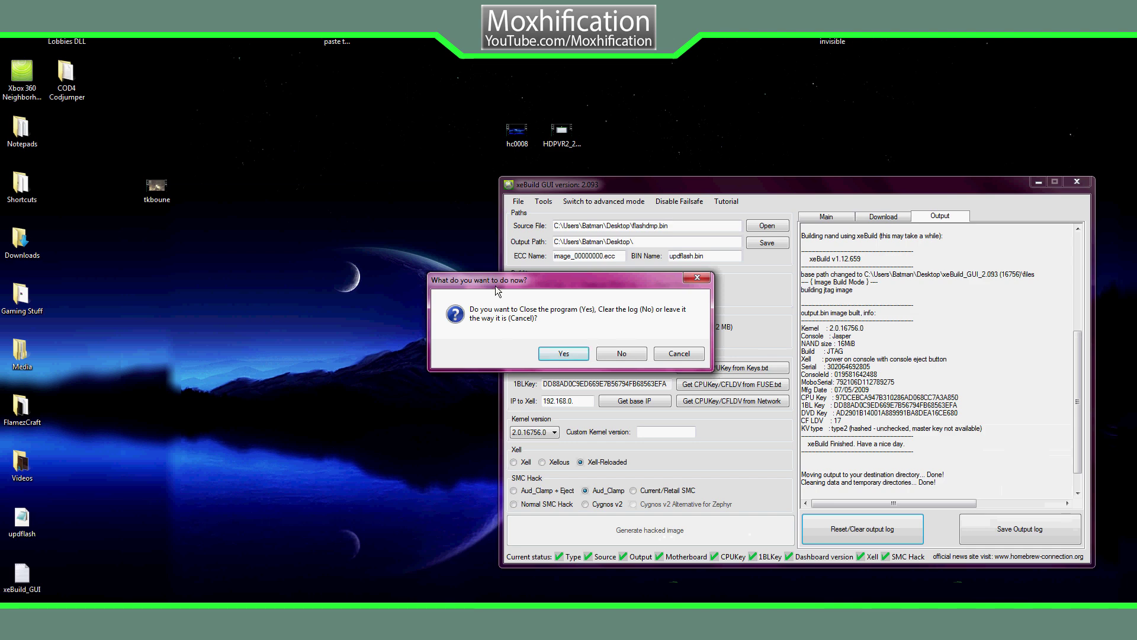
pyautogui.moveTo(497, 291); pyautogui.dragTo(607, 347)
pyautogui.click(743, 424)
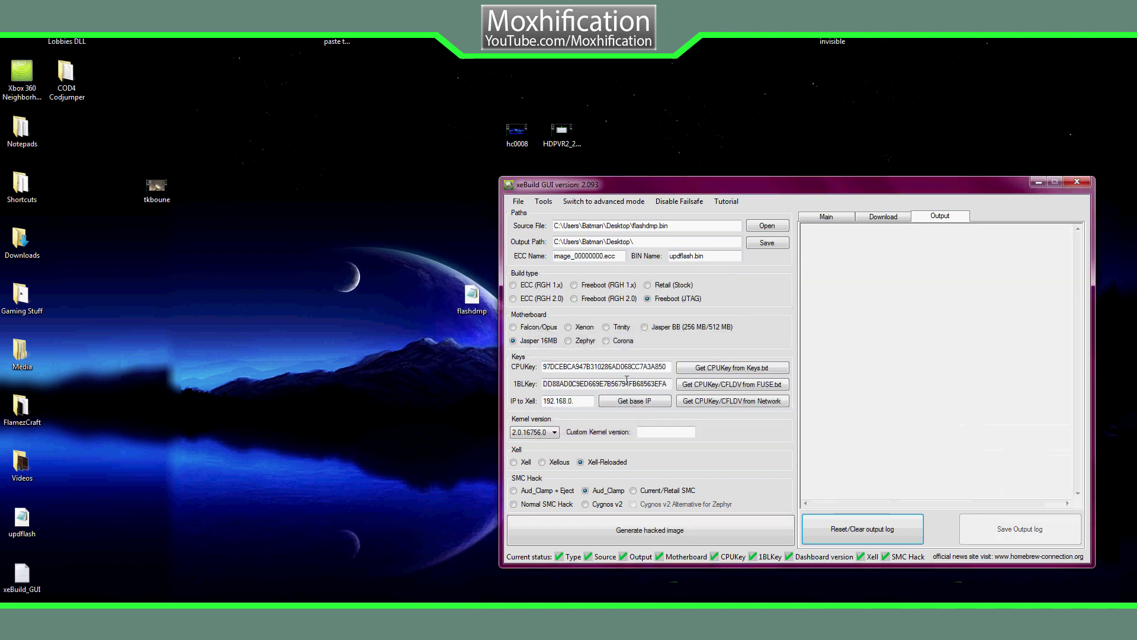
pyautogui.click(1077, 182)
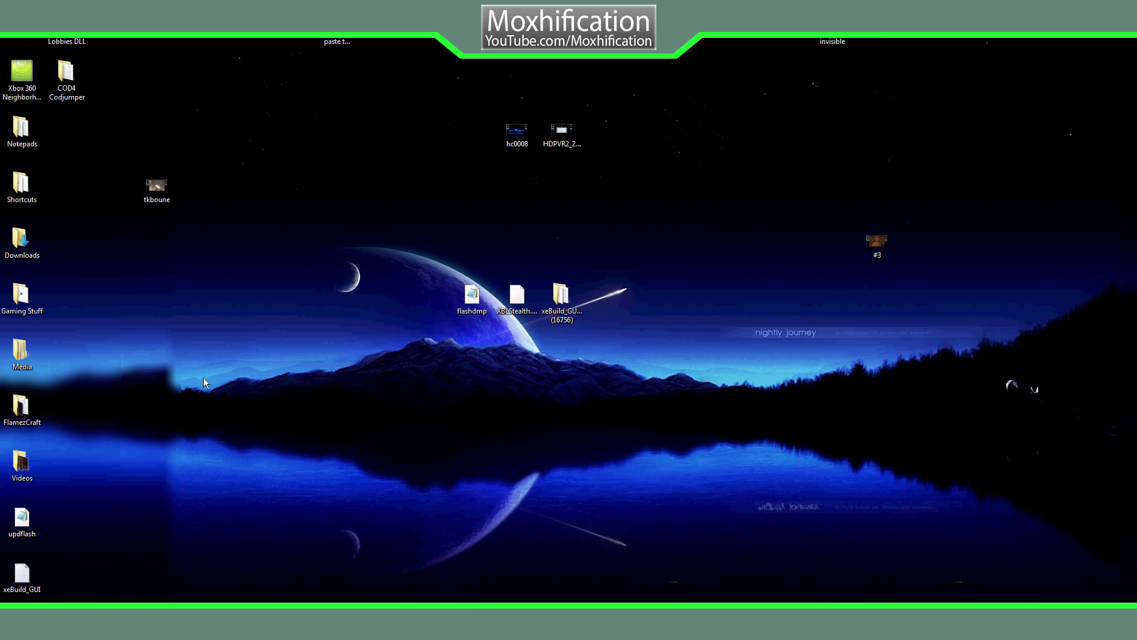
# Move the updflash icon beside the xeBuild_GUI folder near the planet.
pyautogui.moveTo(24, 589)
pyautogui.mouseDown()
pyautogui.moveTo(158, 584)
pyautogui.moveTo(184, 518)
pyautogui.moveTo(14, 587)
pyautogui.mouseUp()
pyautogui.moveTo(21, 522); pyautogui.dragTo(426, 306)
pyautogui.moveTo(392, 240); pyautogui.dragTo(450, 358)
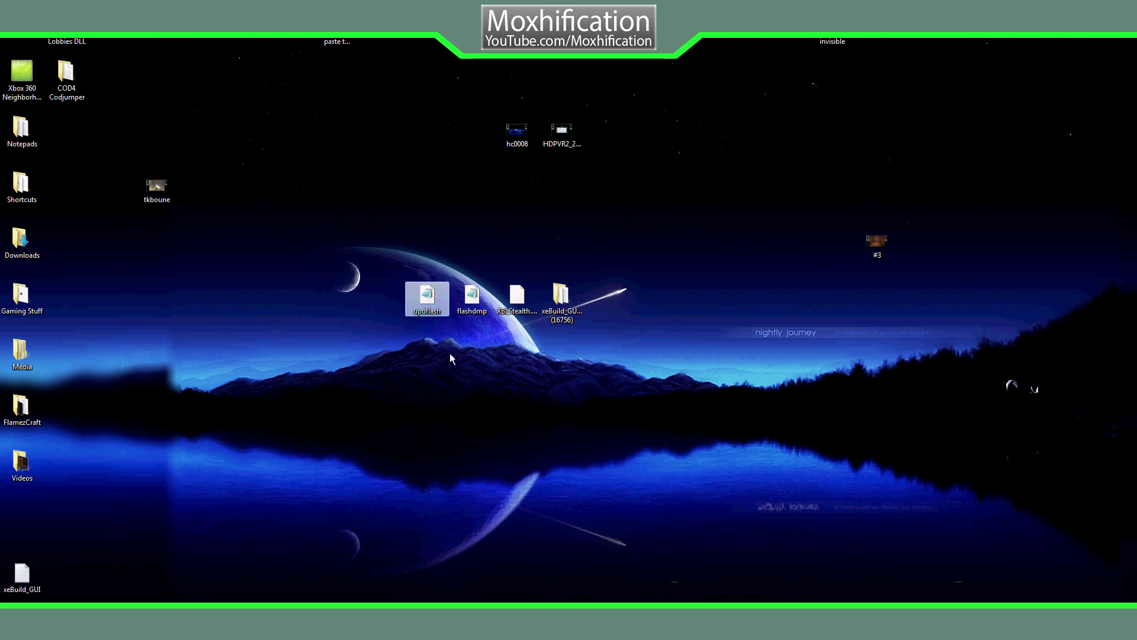
pyautogui.click(450, 358)
pyautogui.click(22, 576)
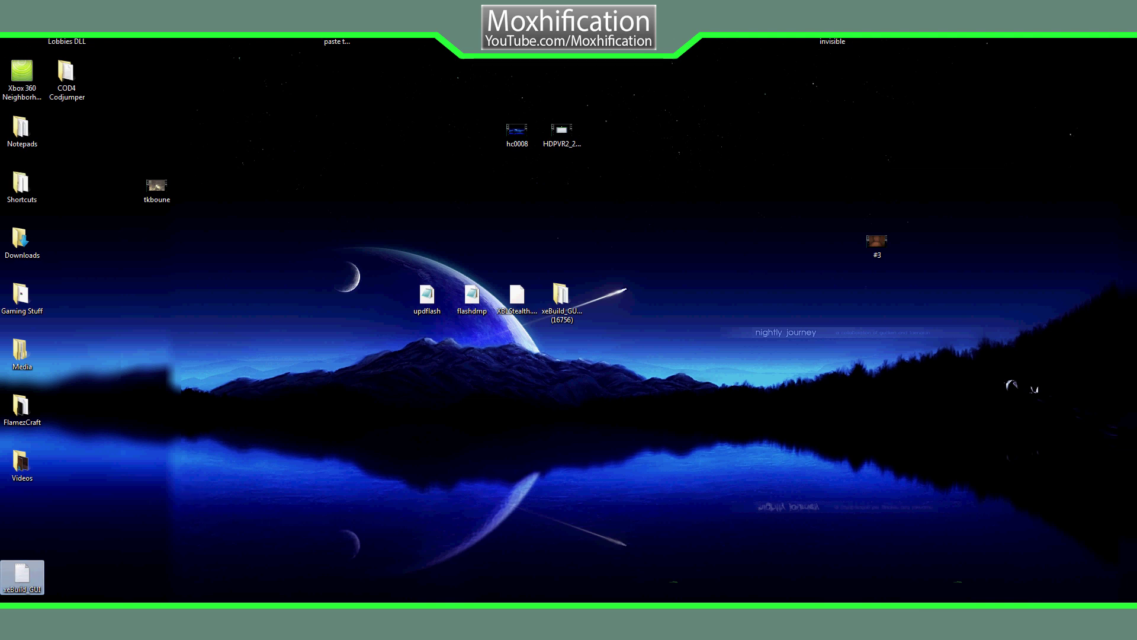
pyautogui.moveTo(22, 575); pyautogui.dragTo(438, 384)
pyautogui.moveTo(401, 257); pyautogui.dragTo(422, 350)
pyautogui.moveTo(425, 308); pyautogui.dragTo(634, 323)
pyautogui.moveTo(592, 252); pyautogui.dragTo(650, 351)
pyautogui.click(649, 358)
# Move flashdmp into the left icon column below Videos.
pyautogui.moveTo(472, 300); pyautogui.dragTo(413, 271)
pyautogui.moveTo(363, 173); pyautogui.dragTo(473, 301)
pyautogui.moveTo(433, 249); pyautogui.dragTo(15, 519)
pyautogui.click(547, 325)
pyautogui.click(607, 296)
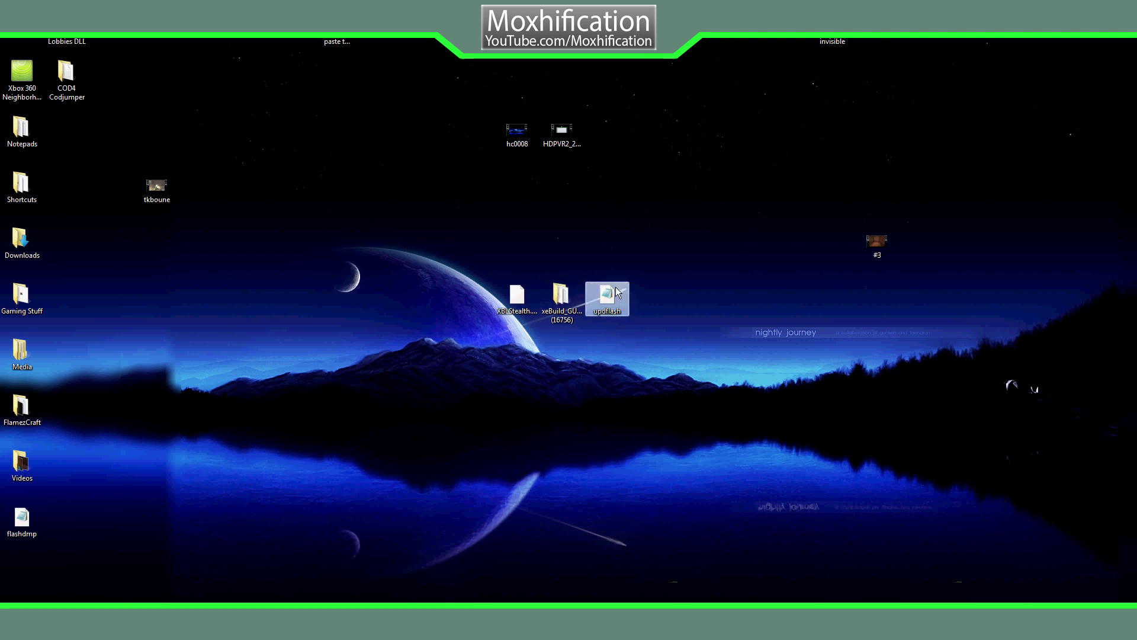
# Copy updflash.bin from the desktop into the jtag console's HDD: Flash360 folder via Xbox 360 Neighborhood.
pyautogui.doubleClick(21, 81)
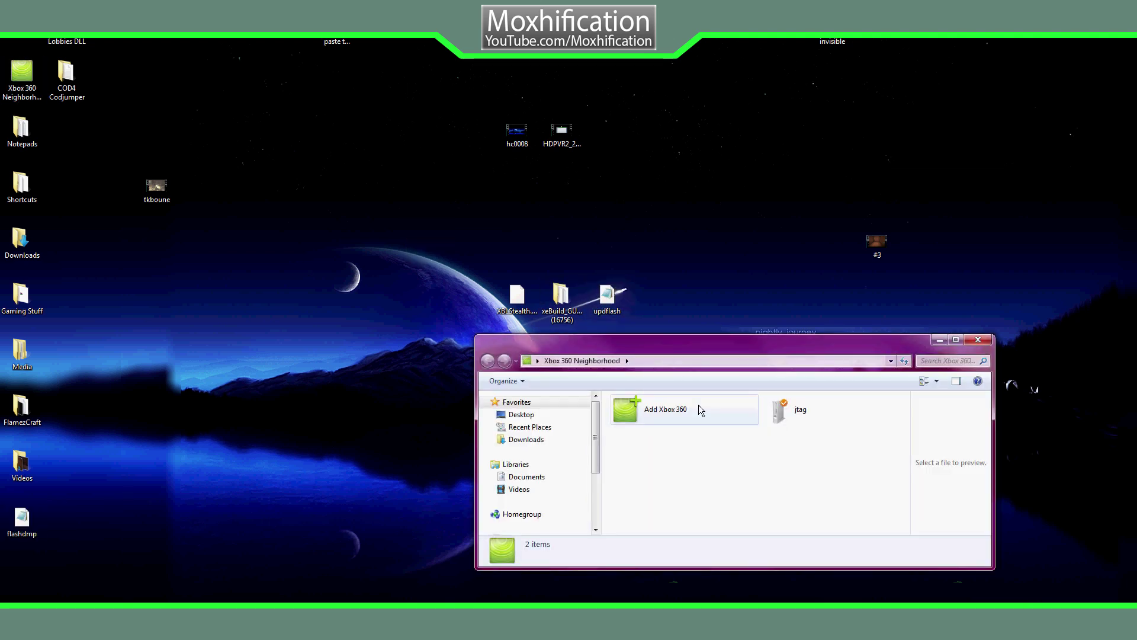
pyautogui.doubleClick(810, 418)
pyautogui.doubleClick(806, 409)
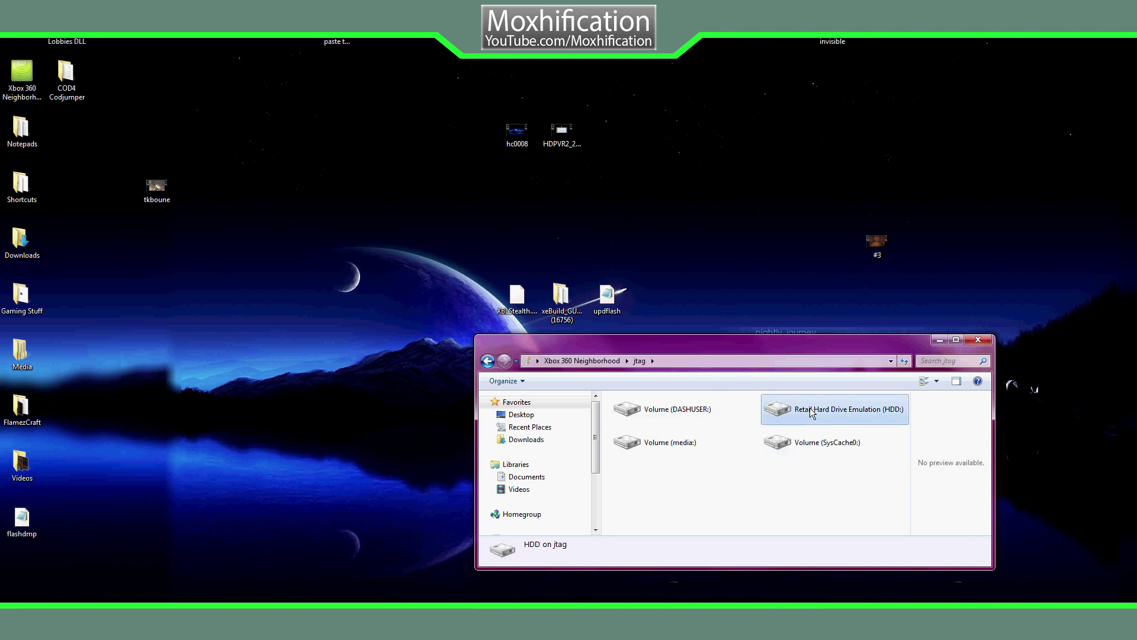
pyautogui.doubleClick(730, 481)
pyautogui.press('BackSpace')
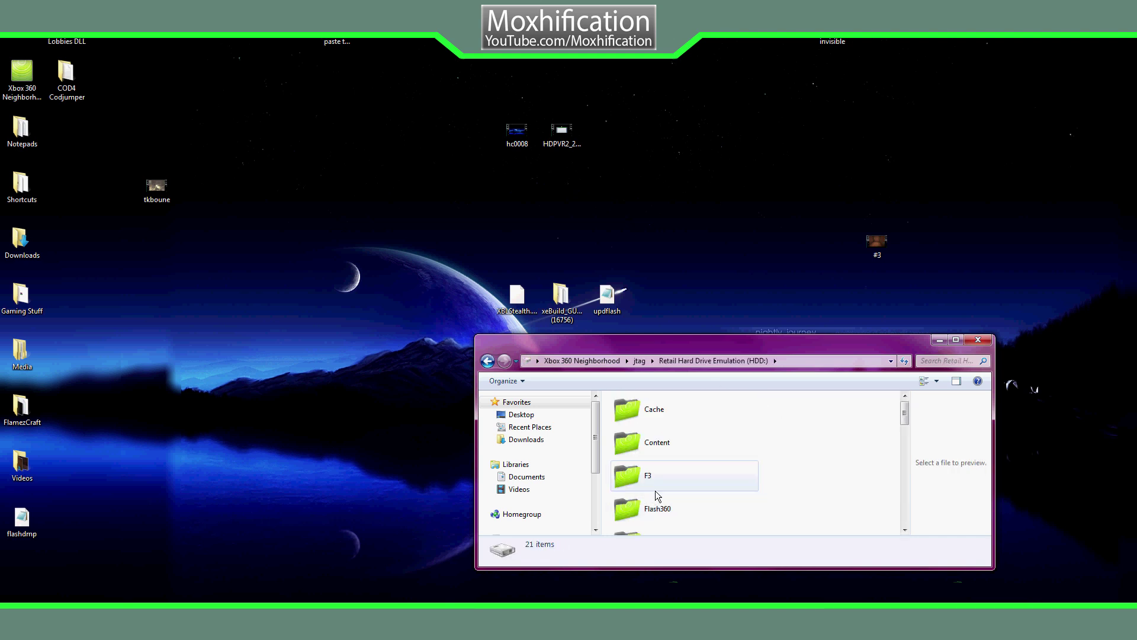
pyautogui.scroll(-2, 716, 495)
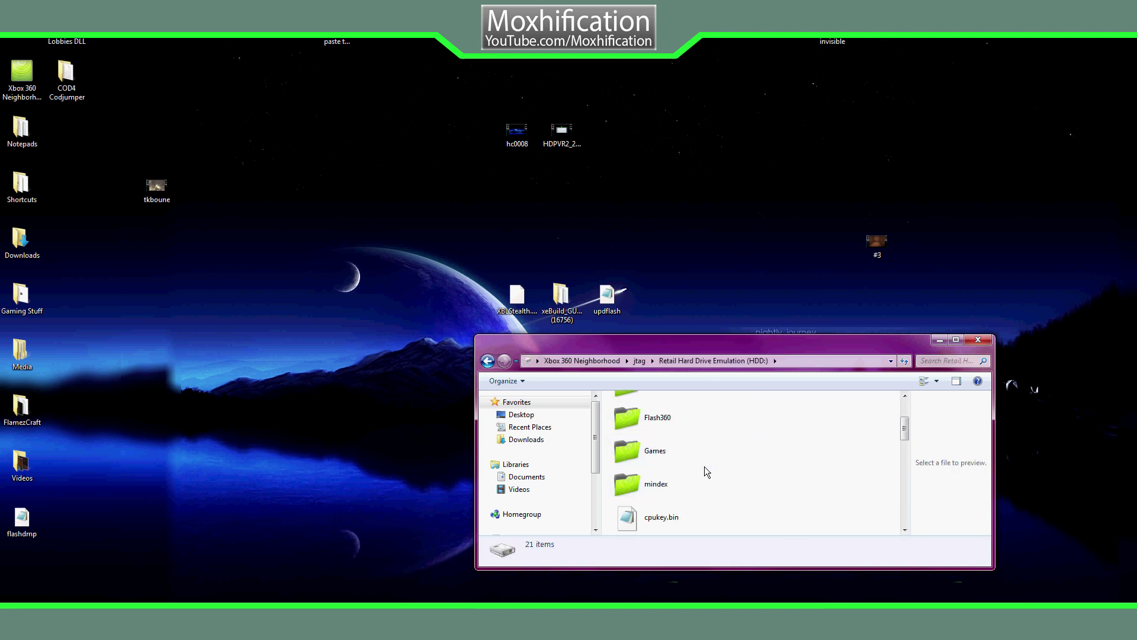
pyautogui.click(658, 427)
pyautogui.doubleClick(657, 428)
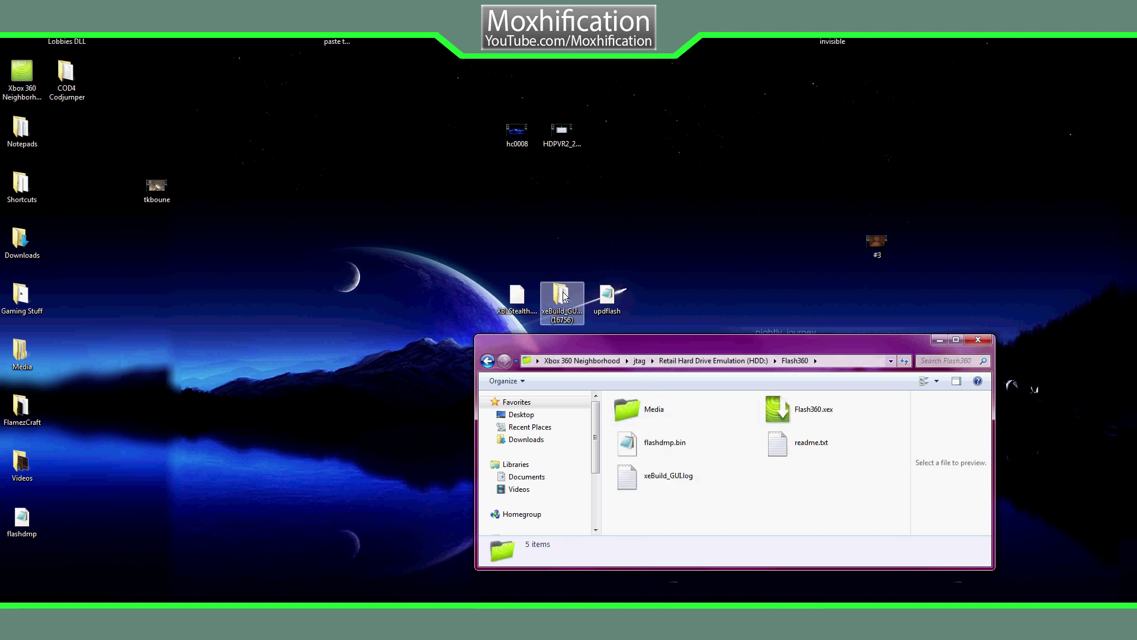
pyautogui.moveTo(616, 299); pyautogui.dragTo(826, 507)
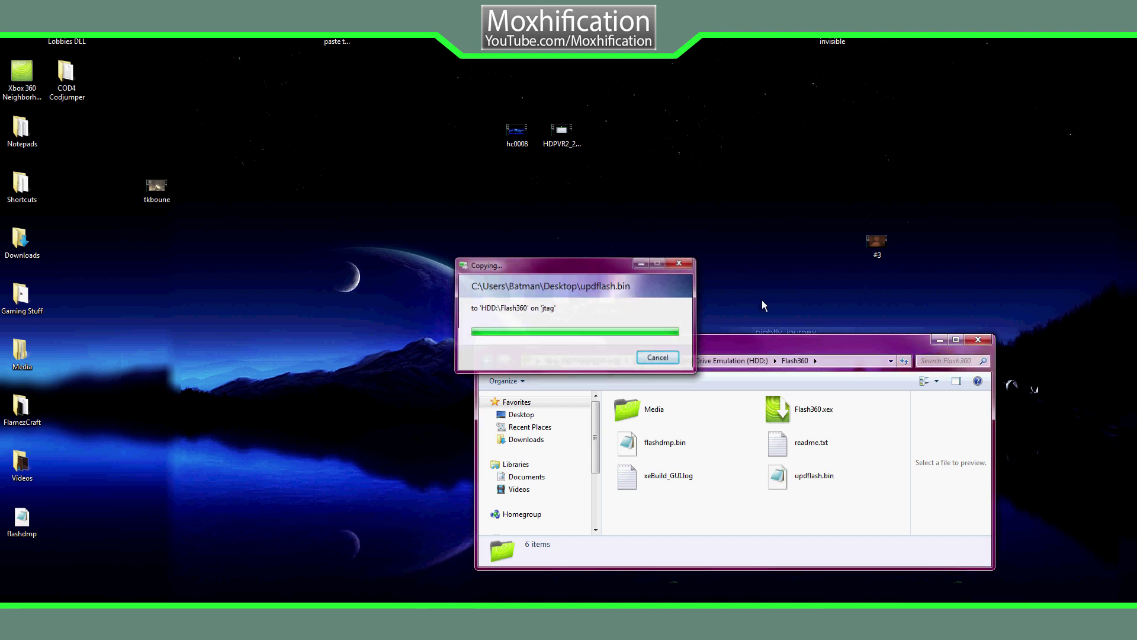
pyautogui.click(939, 340)
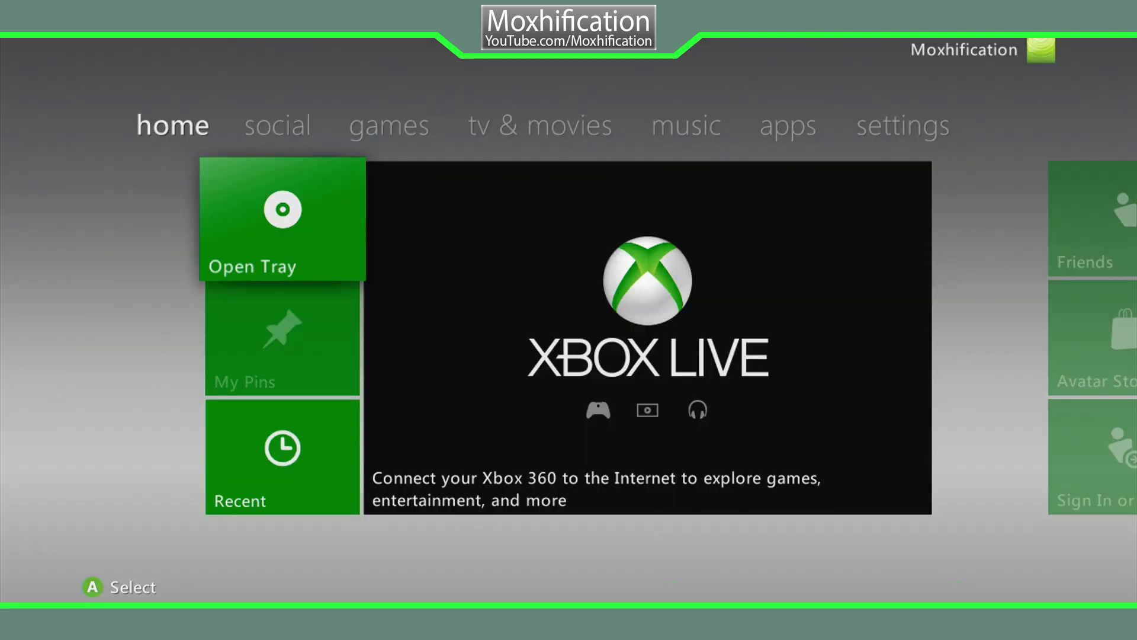
# Launch XeXMenu 1.1 from the dashboard's Recent items.
pyautogui.press('super')
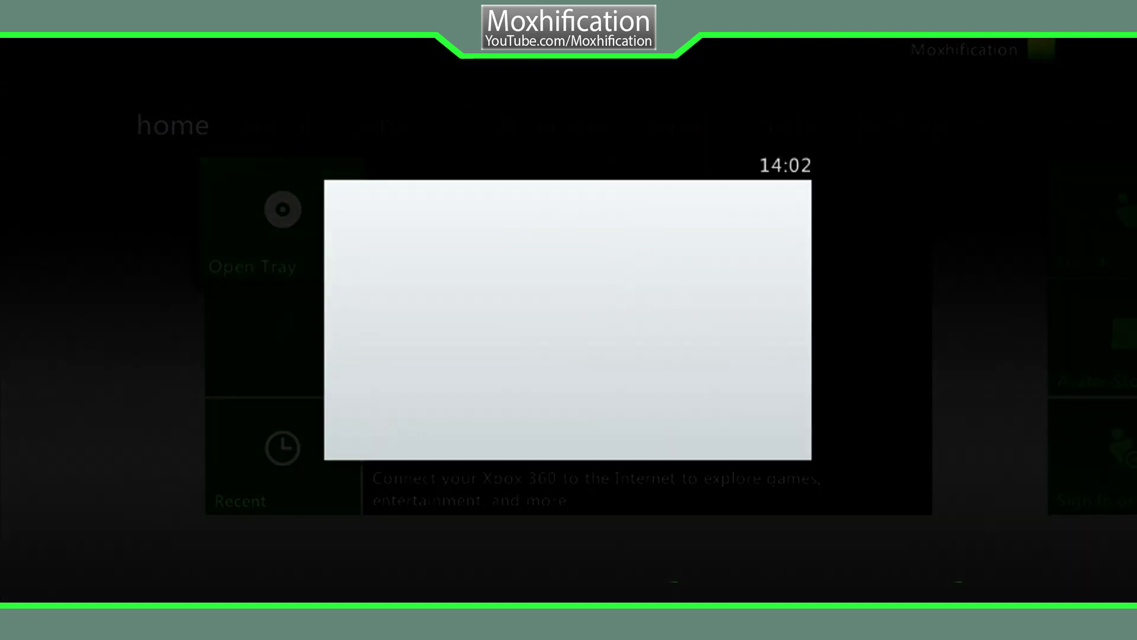
pyautogui.press('Left')
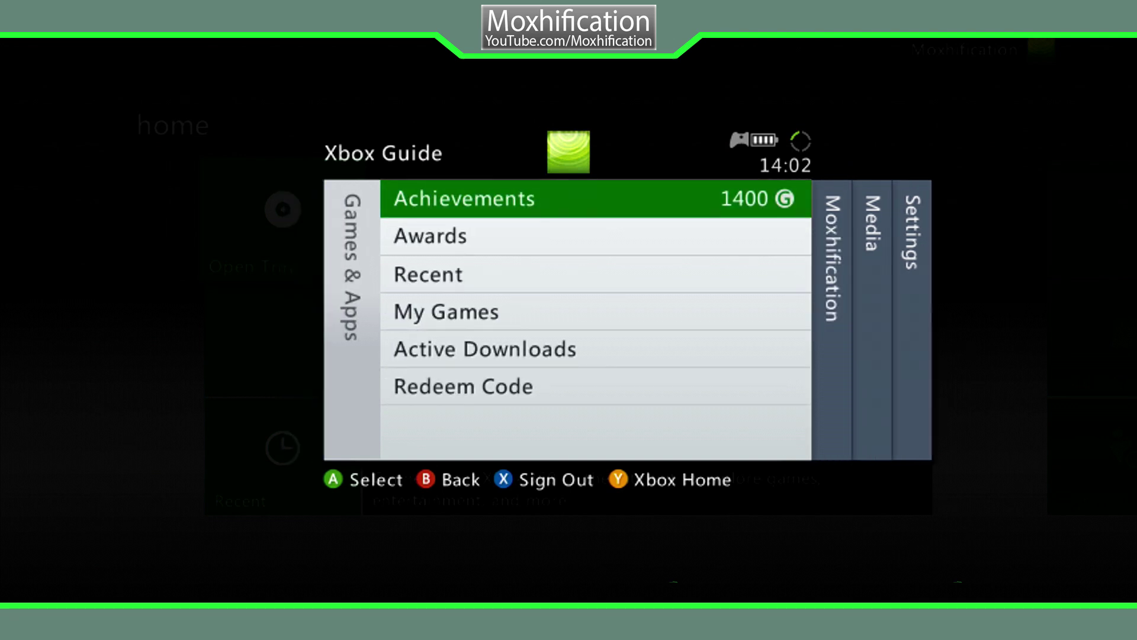
pyautogui.press('Down')
pyautogui.press('Down')
pyautogui.press('Return')
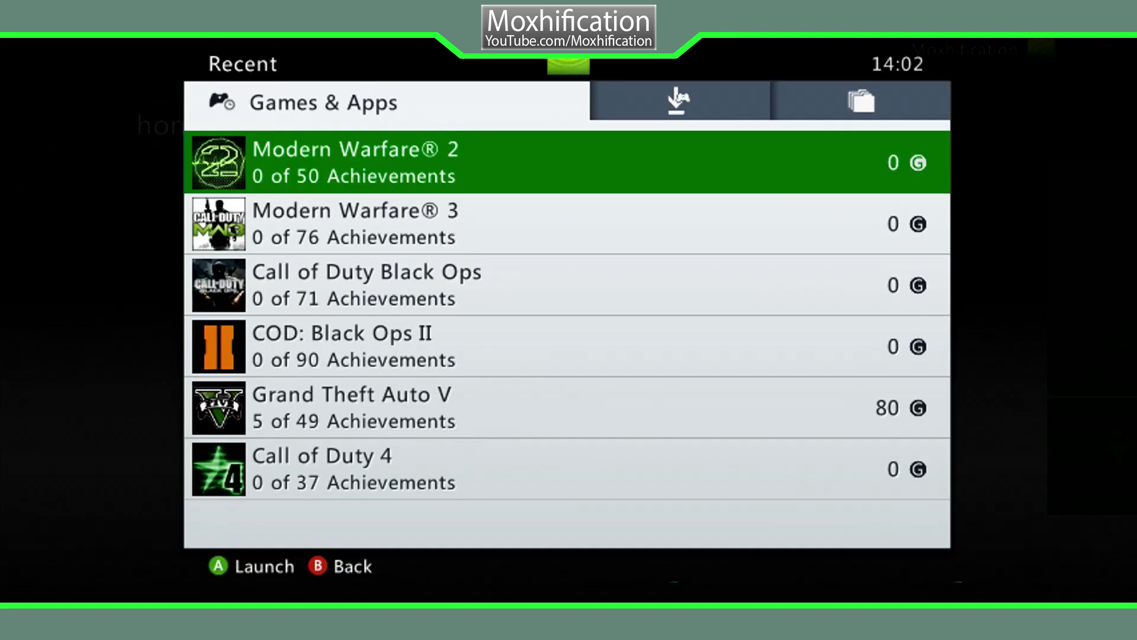
pyautogui.press('Right')
pyautogui.press('Left')
pyautogui.press('Escape')
pyautogui.press('Return')
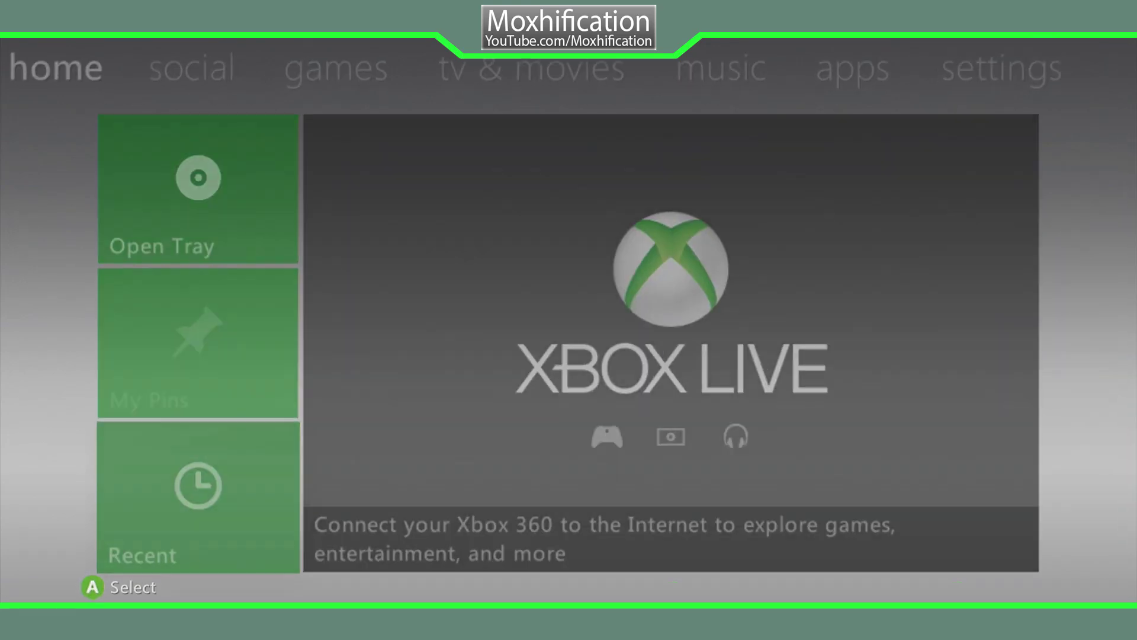
pyautogui.press('Return')
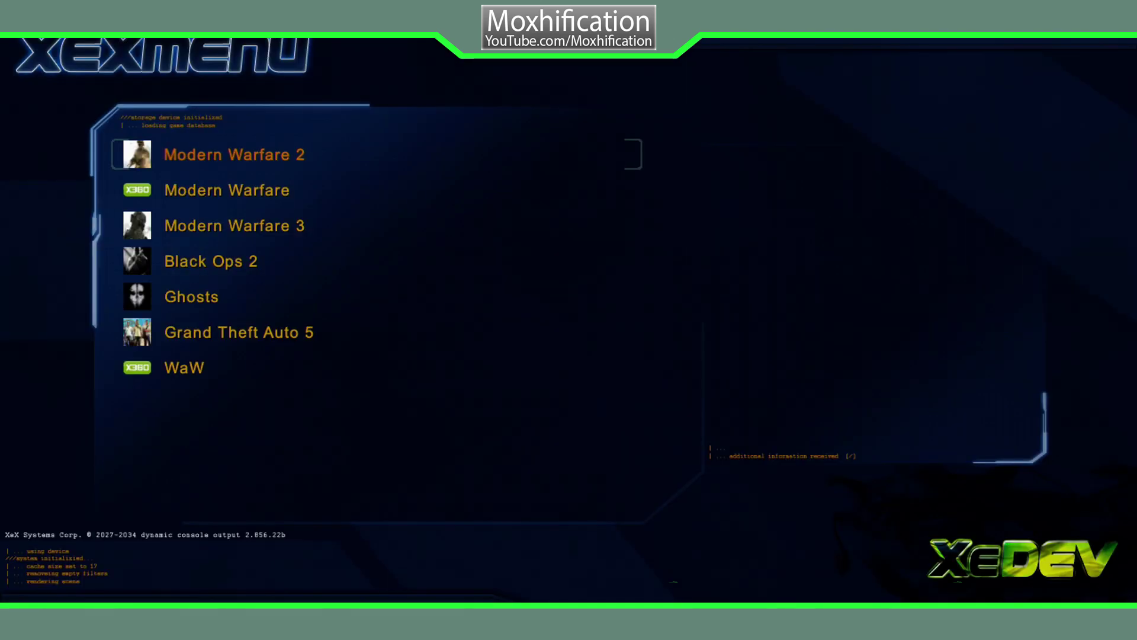
# Run Flash360.xex from the Flash360 folder in XeXMenu's file browser.
pyautogui.press('Down')
pyautogui.press('Down')
pyautogui.press('Down')
pyautogui.press('Down')
pyautogui.press('Up')
pyautogui.press('Right')
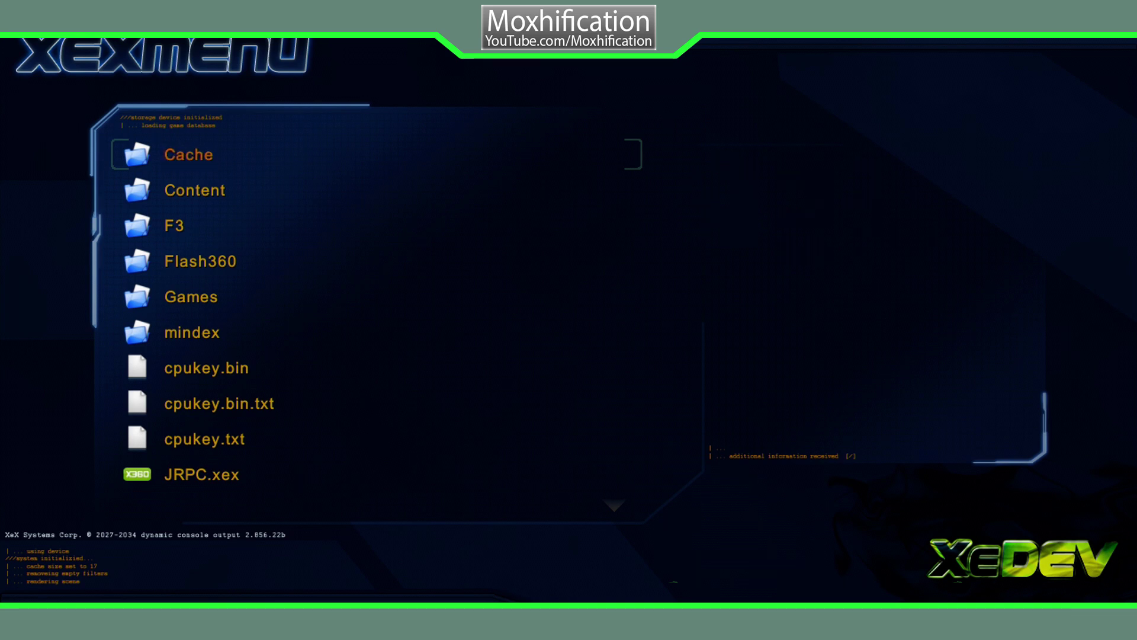
pyautogui.press('Down')
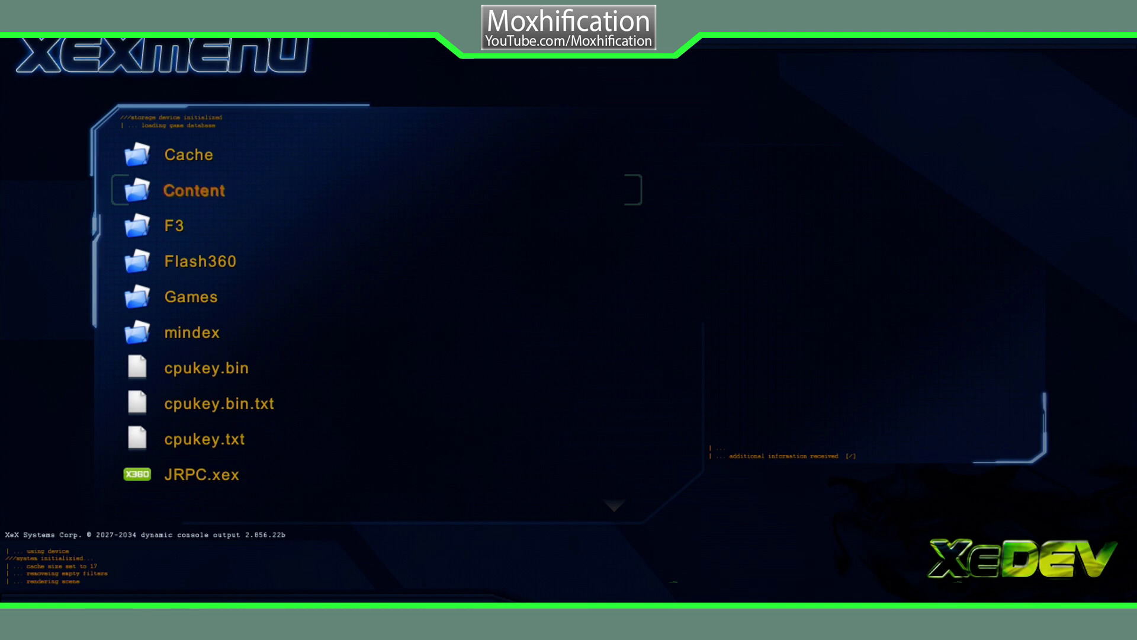
pyautogui.press('Down')
pyautogui.press('Down')
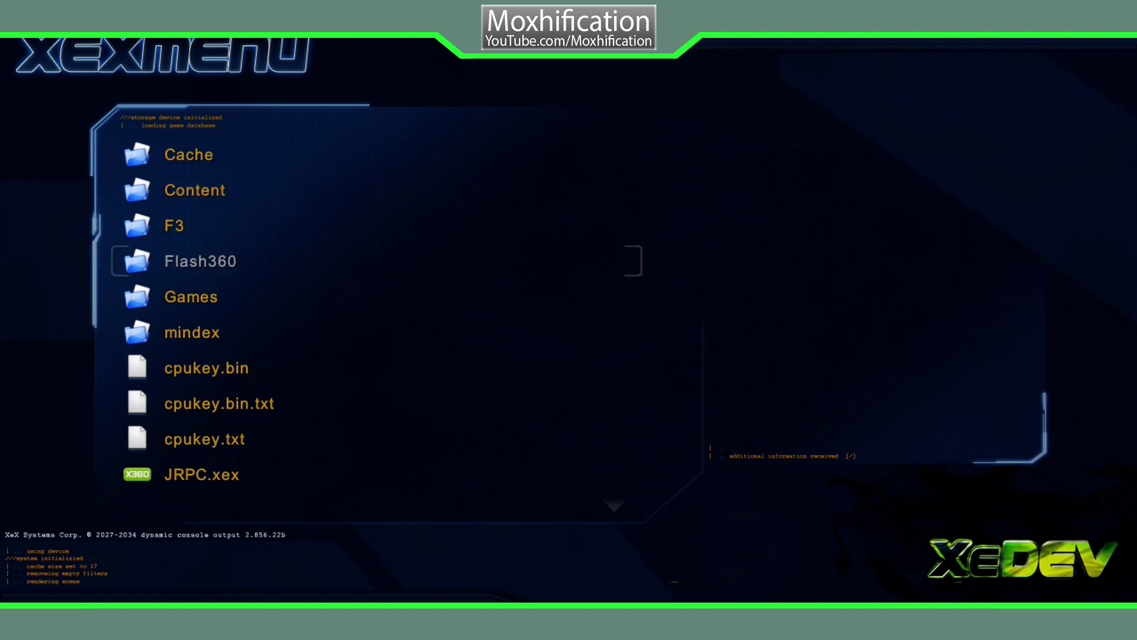
pyautogui.press('Return')
pyautogui.press('Down')
pyautogui.press('Down')
pyautogui.press('Down')
pyautogui.press('Down')
pyautogui.press('Up')
pyautogui.press('Up')
pyautogui.press('Up')
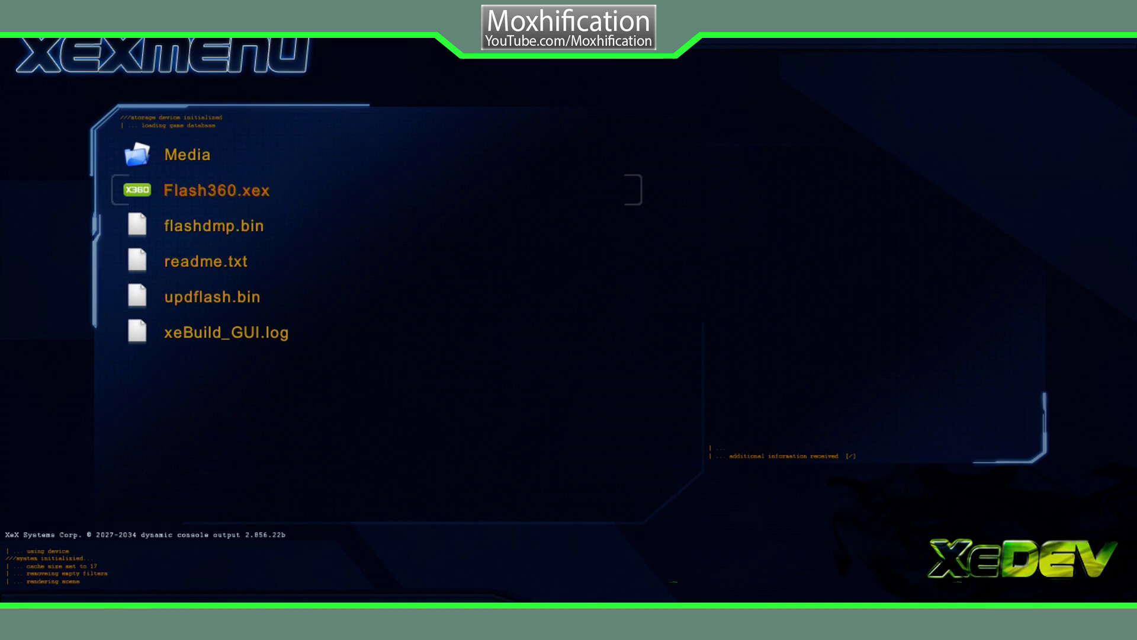
pyautogui.press('Return')
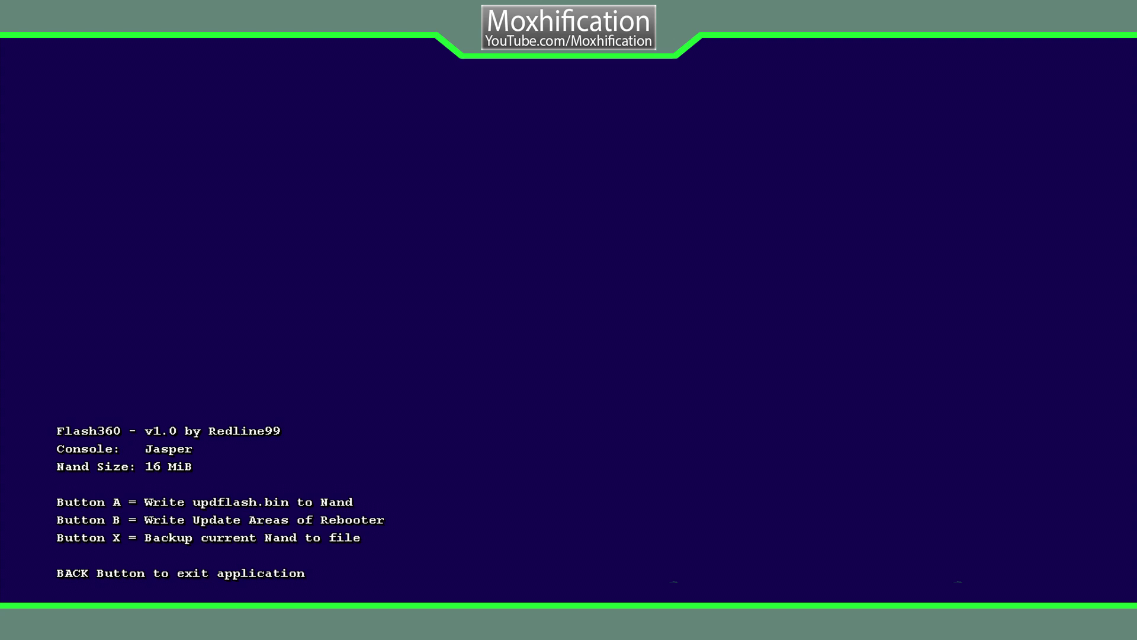
# Raw-flash updflash.bin to the NAND and continue once the write reaches 100%.
pyautogui.press('a')
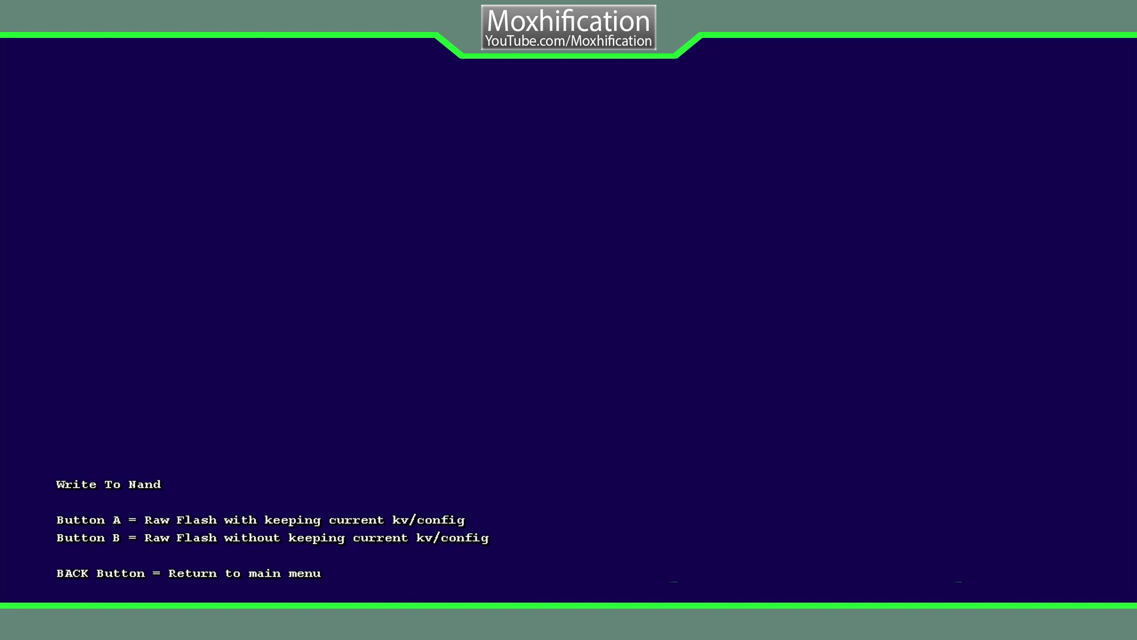
pyautogui.press('a')
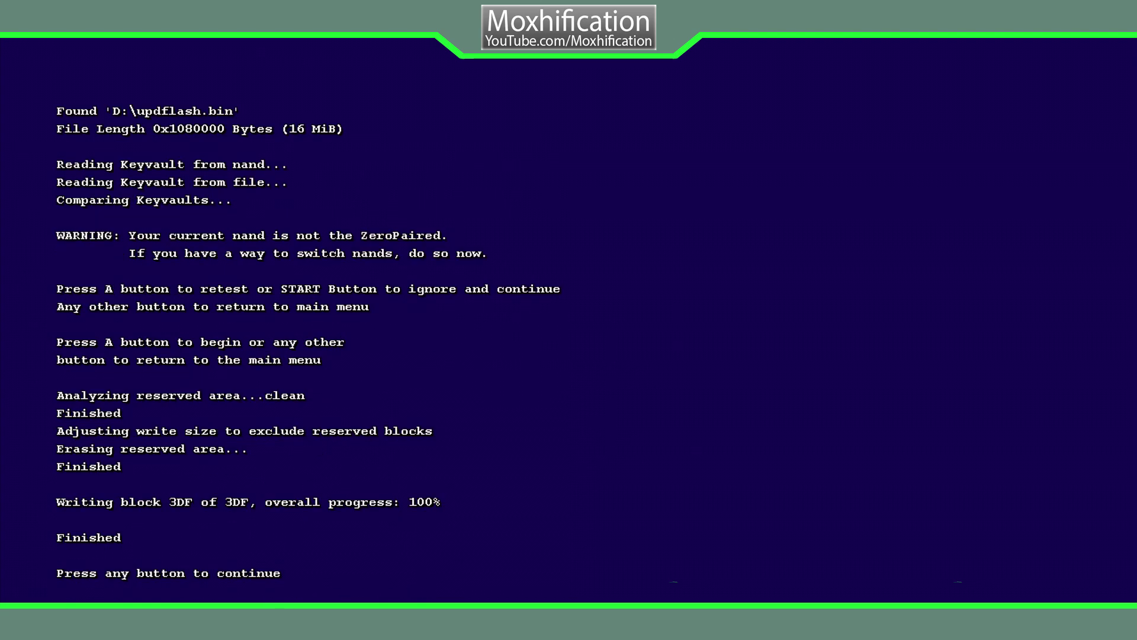
pyautogui.press('Return')
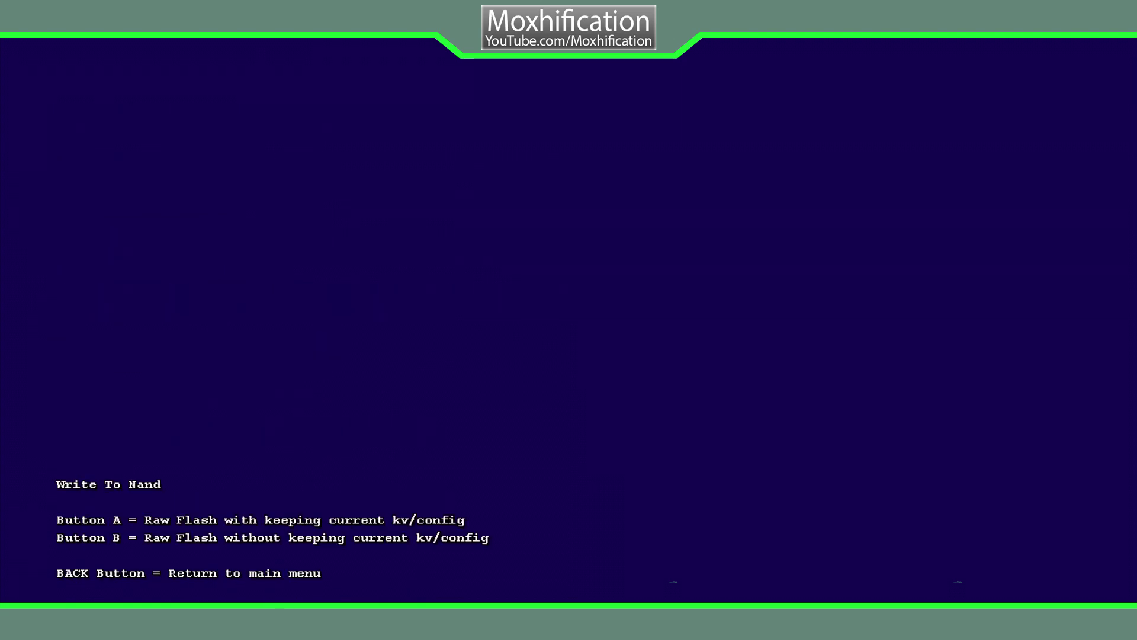
# Go back from the Write To Nand screen to Flash360's main menu.
pyautogui.press('Escape')
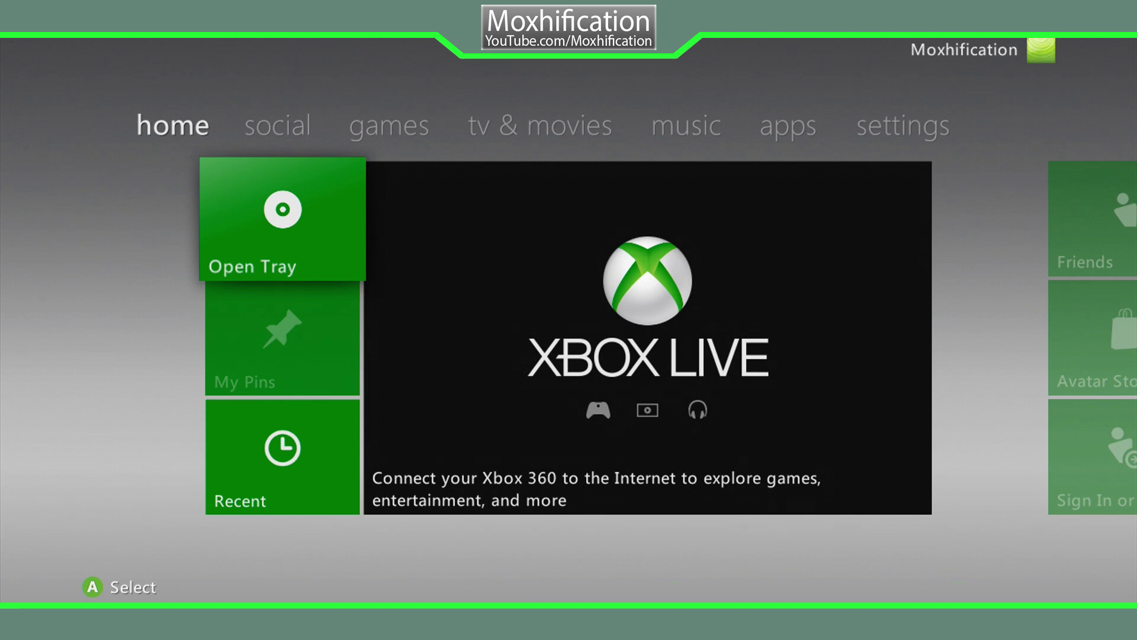
# Check System Info under Settings > System > Console Settings for dashboard version 2.0.16756.0.
pyautogui.press('super')
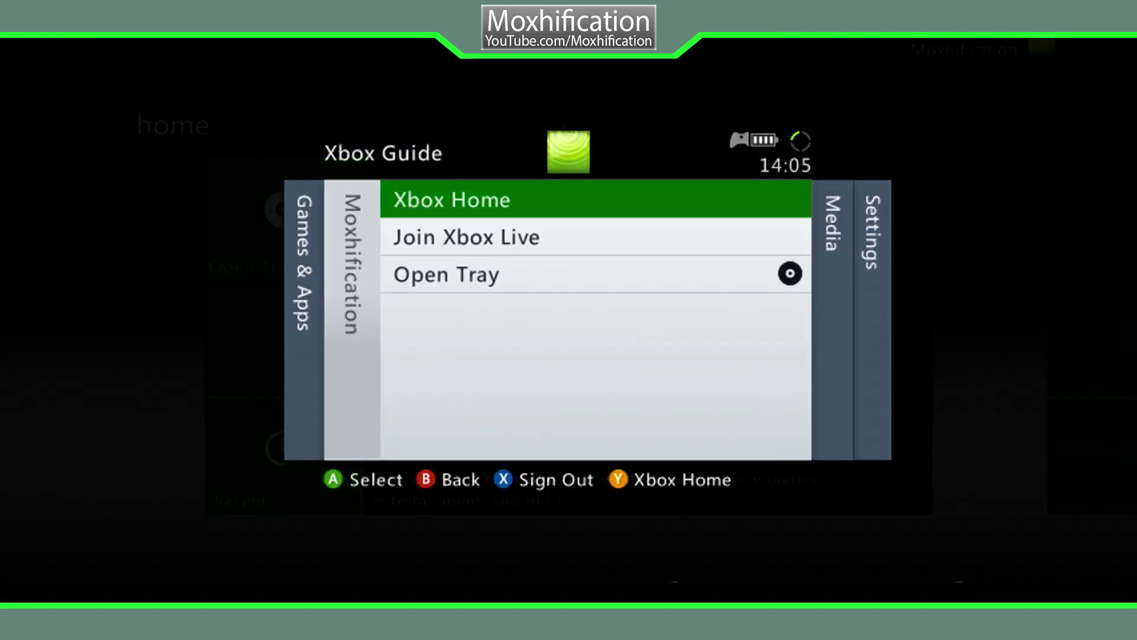
pyautogui.press('Escape')
pyautogui.press('Right')
pyautogui.press('Right')
pyautogui.press('Right')
pyautogui.press('Right')
pyautogui.press('Right')
pyautogui.press('Right')
pyautogui.press('Down')
pyautogui.press('Return')
pyautogui.press('Down')
pyautogui.press('Down')
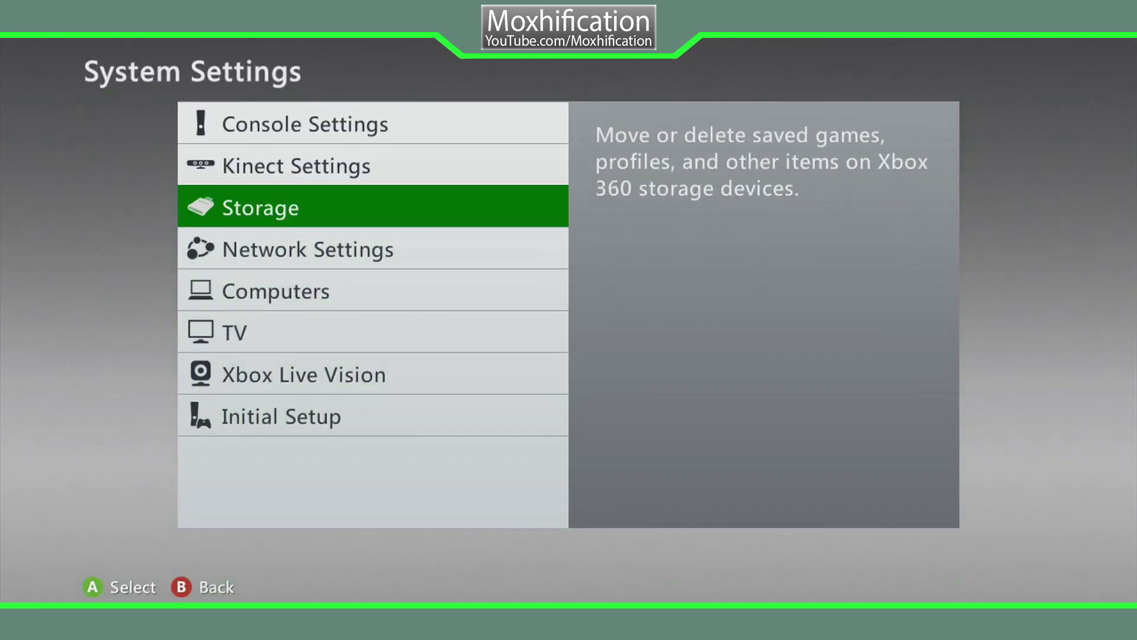
pyautogui.press('Up')
pyautogui.press('Up')
pyautogui.press('Return')
pyautogui.press('Down')
pyautogui.press('Up')
pyautogui.press('Up')
pyautogui.press('Up')
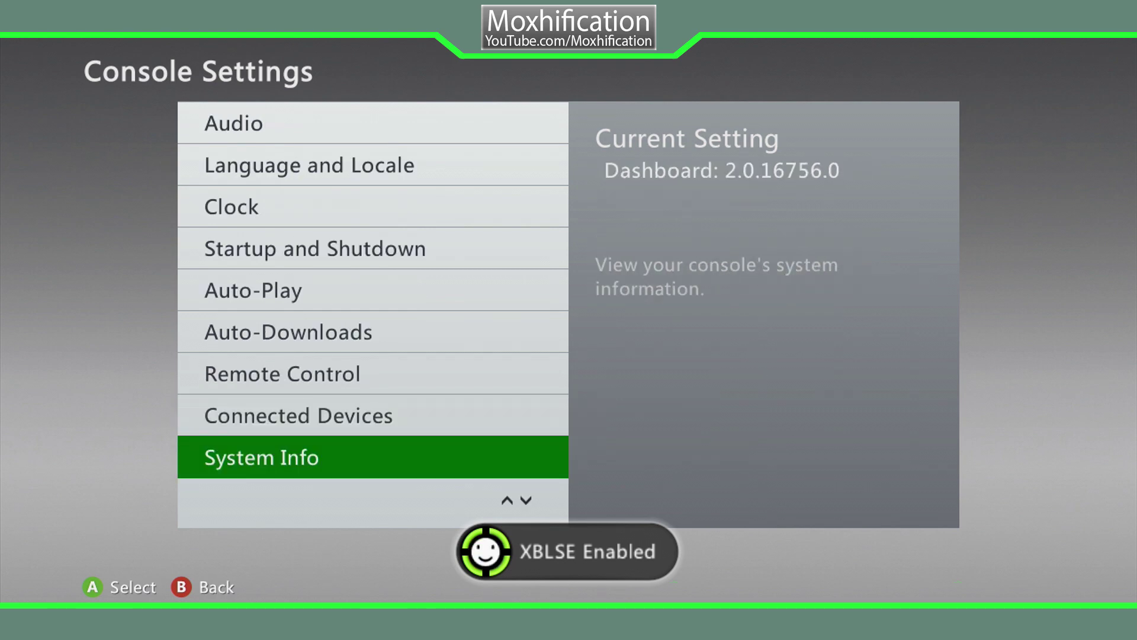
# Return to the dashboard home tab and bring up the Xbox Guide.
pyautogui.press('Escape')
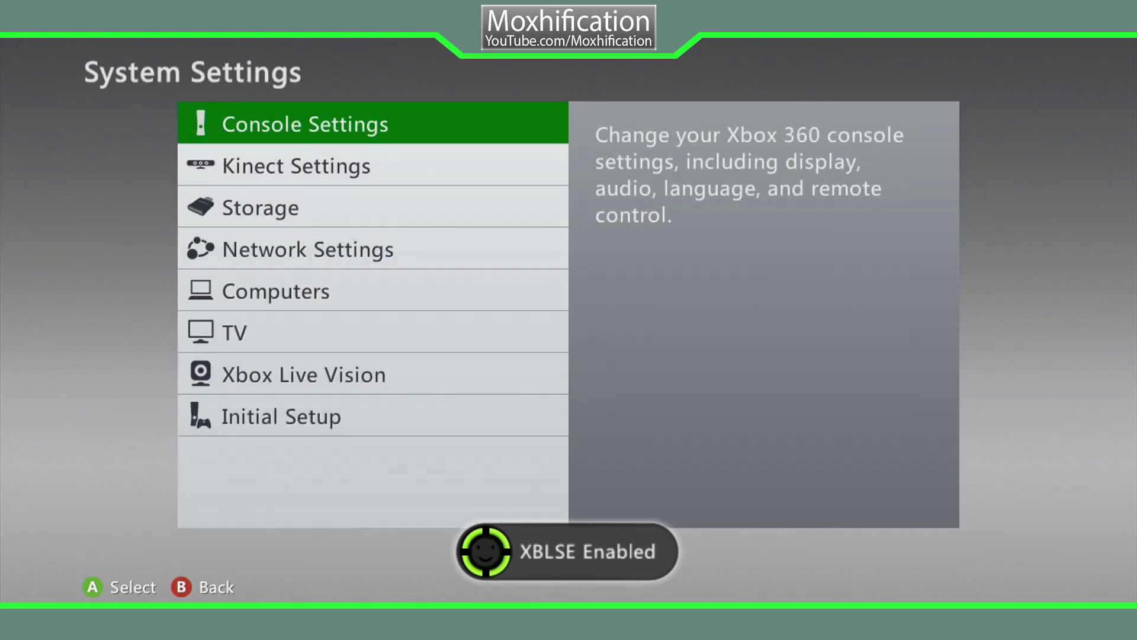
pyautogui.press('Escape')
pyautogui.press('Left')
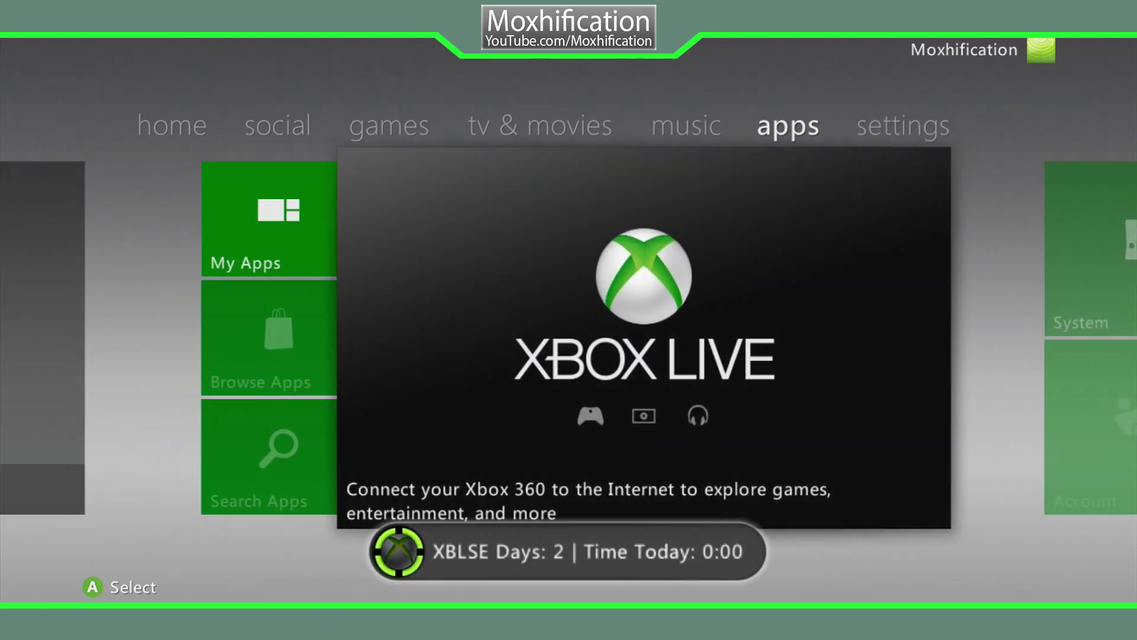
pyautogui.press('Left')
pyautogui.press('Left')
pyautogui.press('Left')
pyautogui.press('Left')
pyautogui.press('Left')
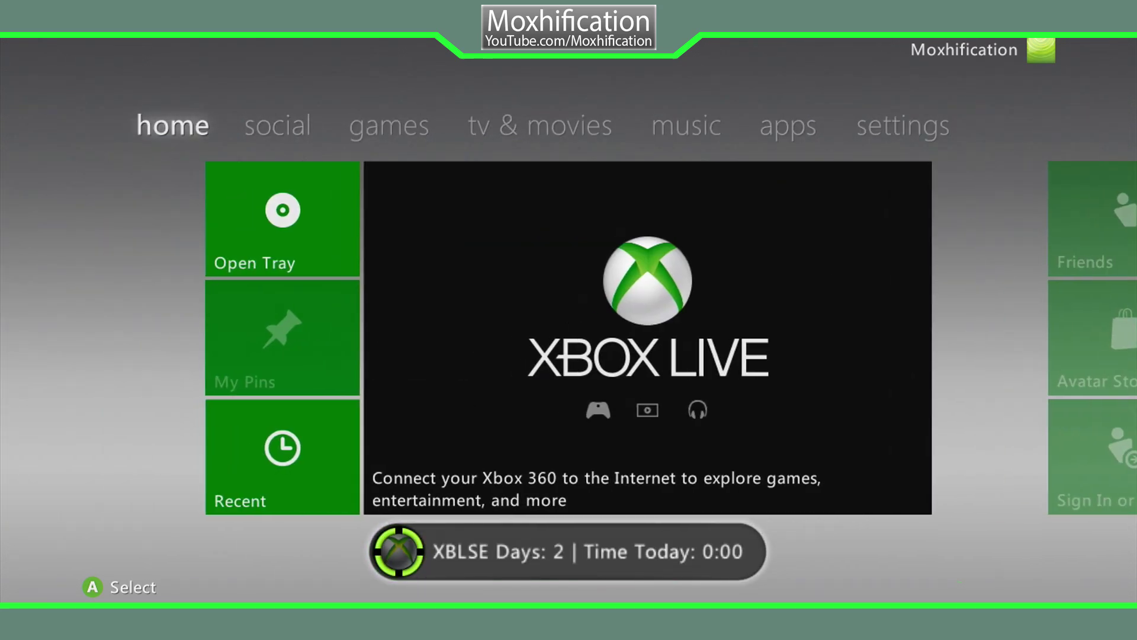
pyautogui.press('Right')
pyautogui.press('Left')
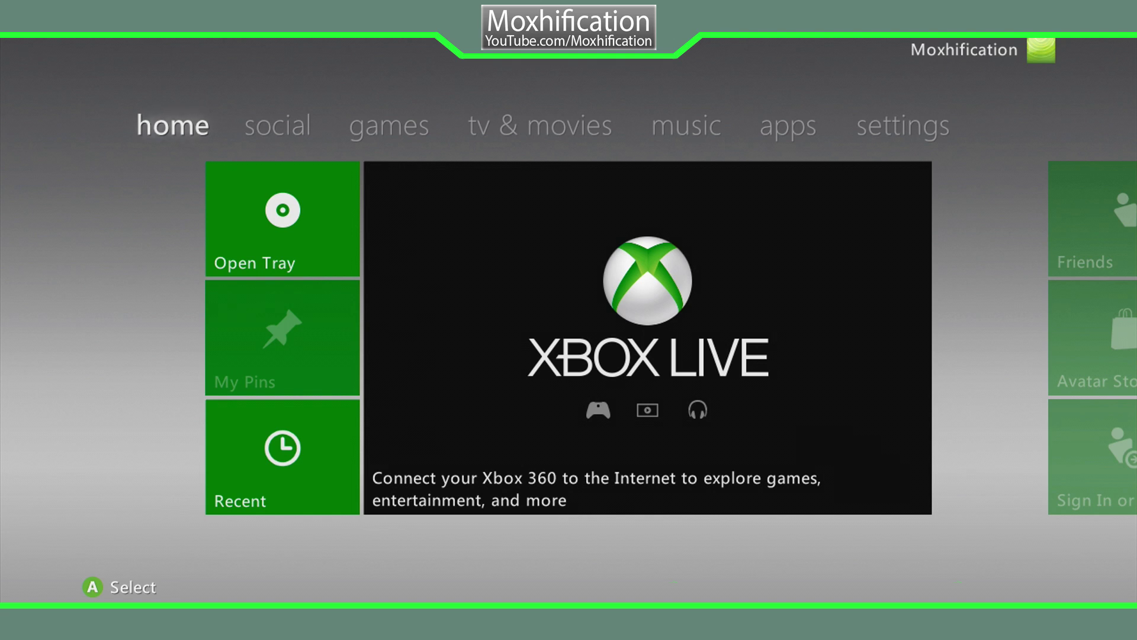
pyautogui.press('super')
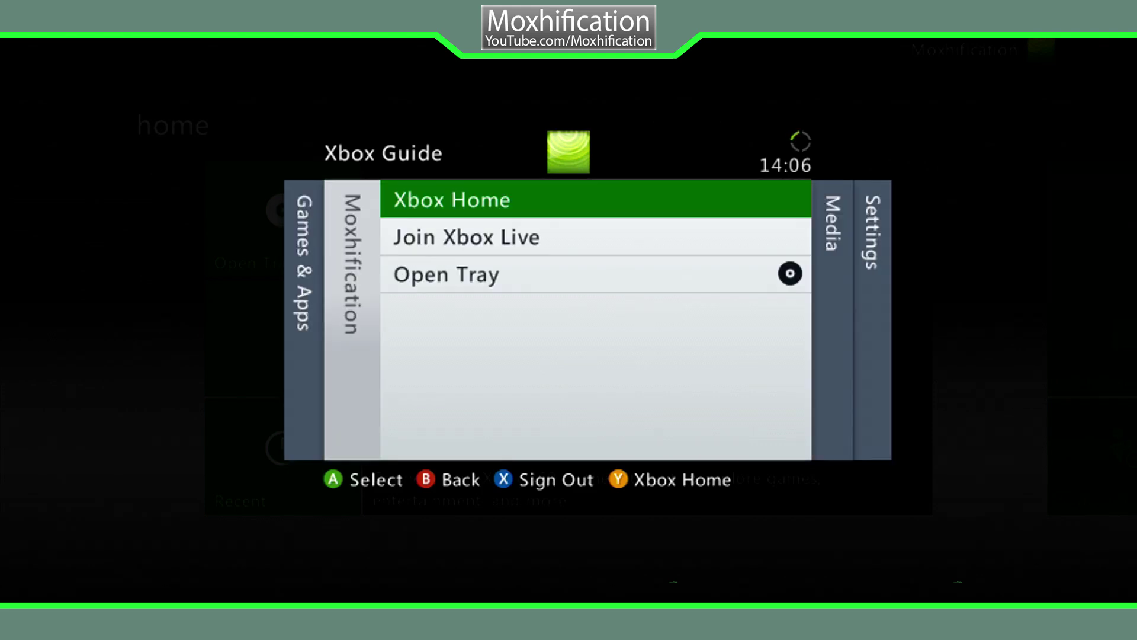
# Sign out of the profile and accept the required Xbox Live system update.
pyautogui.press('Return')
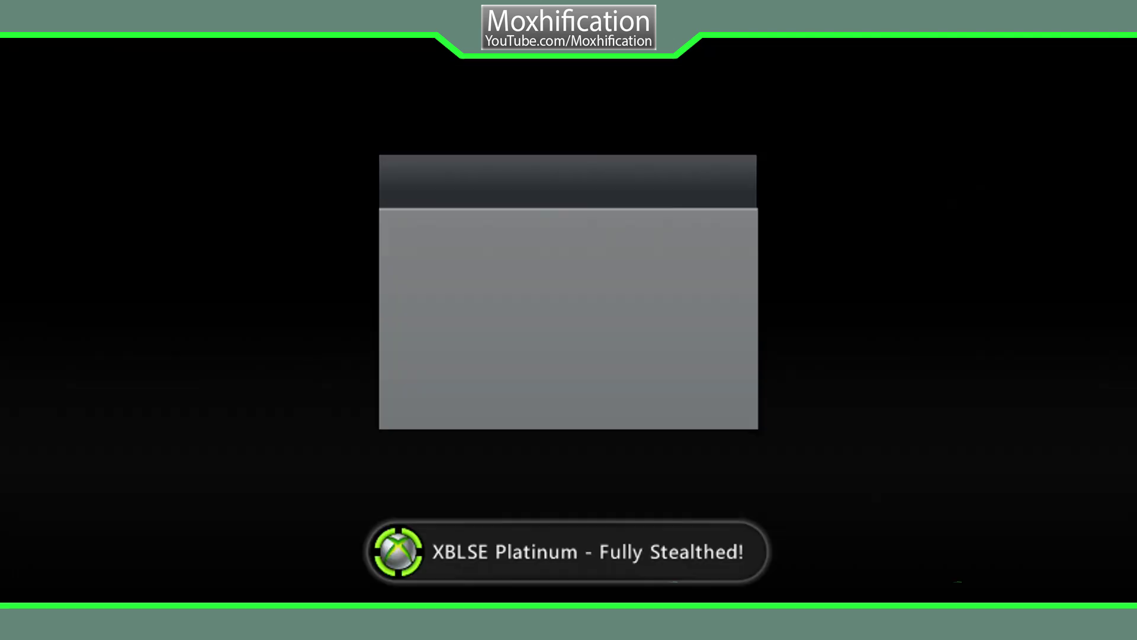
pyautogui.press('Up')
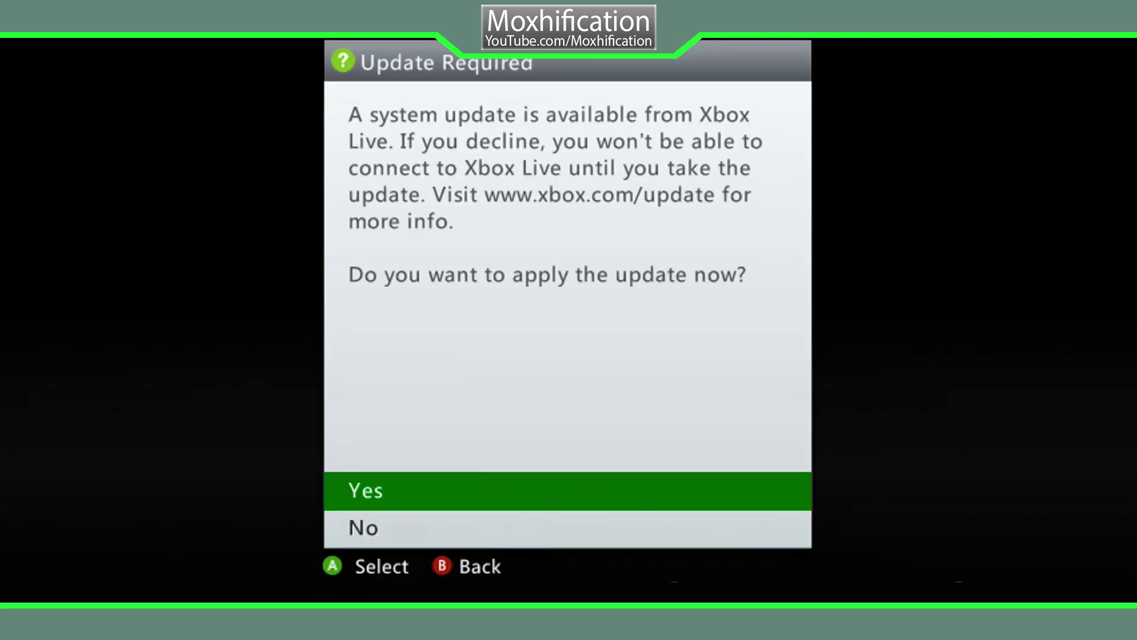
pyautogui.press('Return')
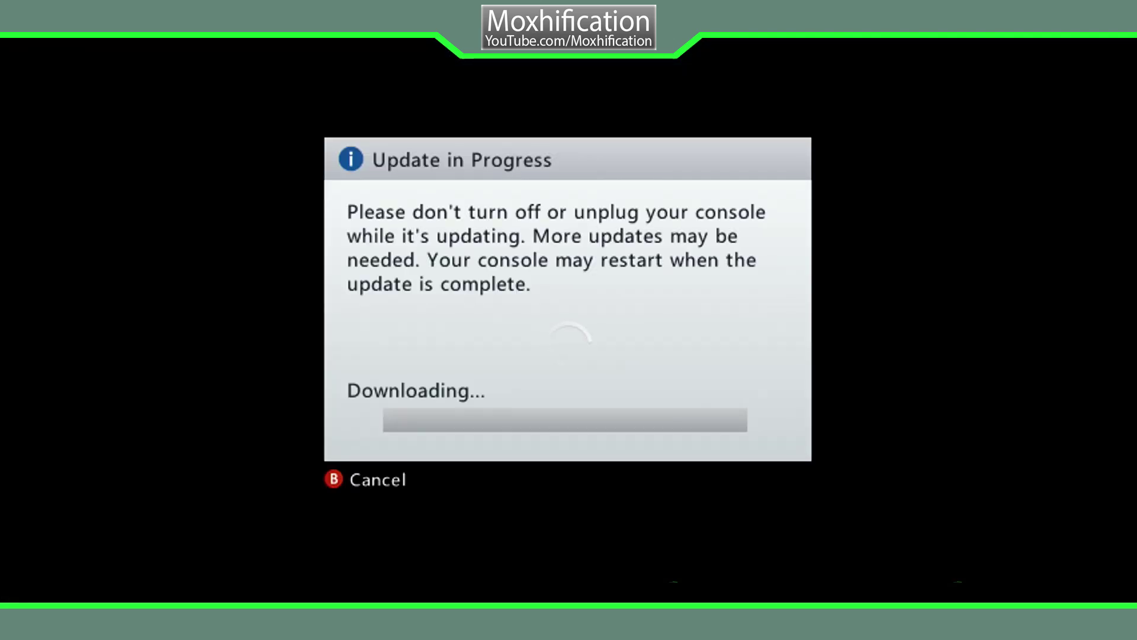